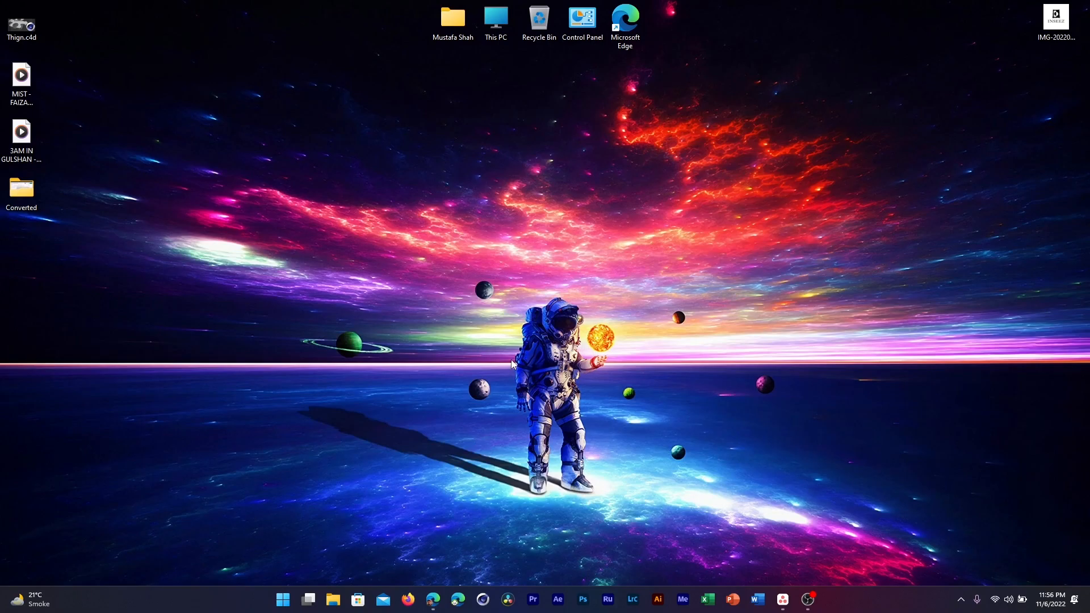
# Step: Switch to Microsoft Edge, open the Emblem Editor on the Rockstar Games Social Club site and dismiss its welcome message
pyautogui.click(433, 596)
pyautogui.moveTo(485, 21); pyautogui.dragTo(517, 3)
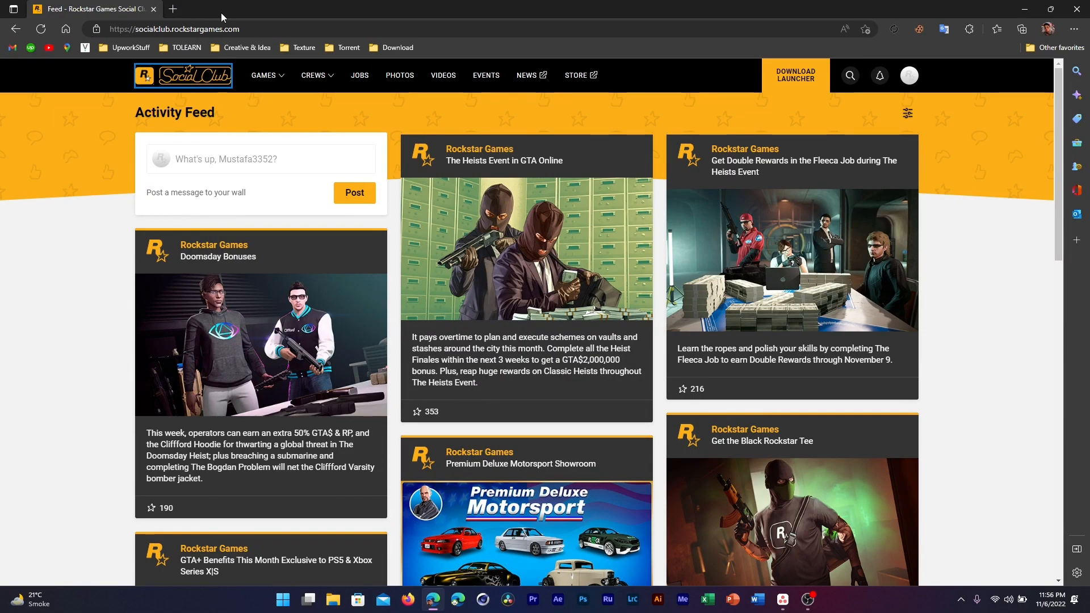
pyautogui.moveTo(322, 87)
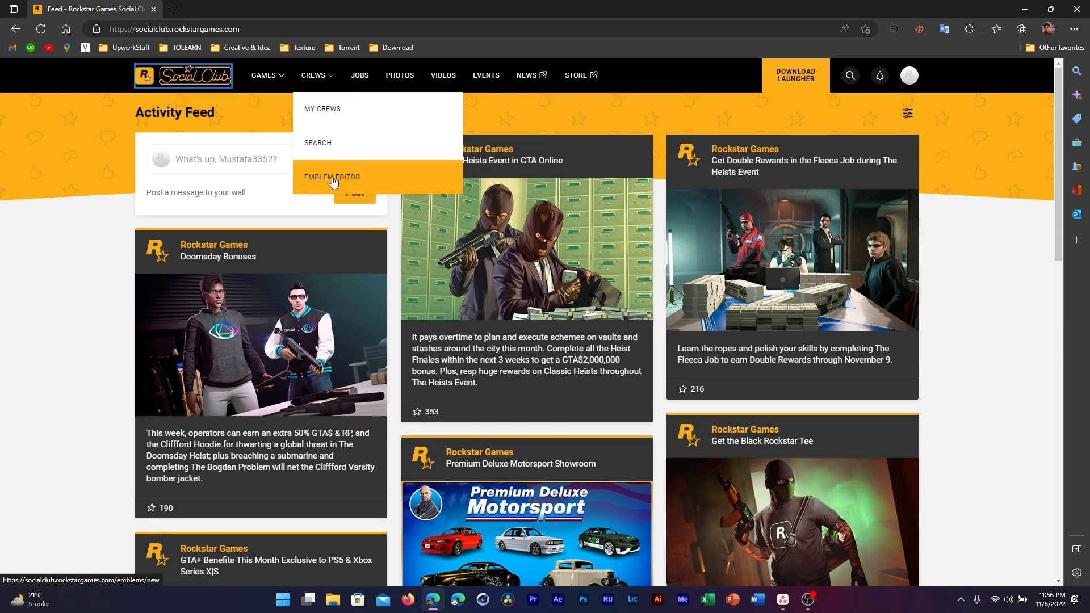
pyautogui.click(371, 187)
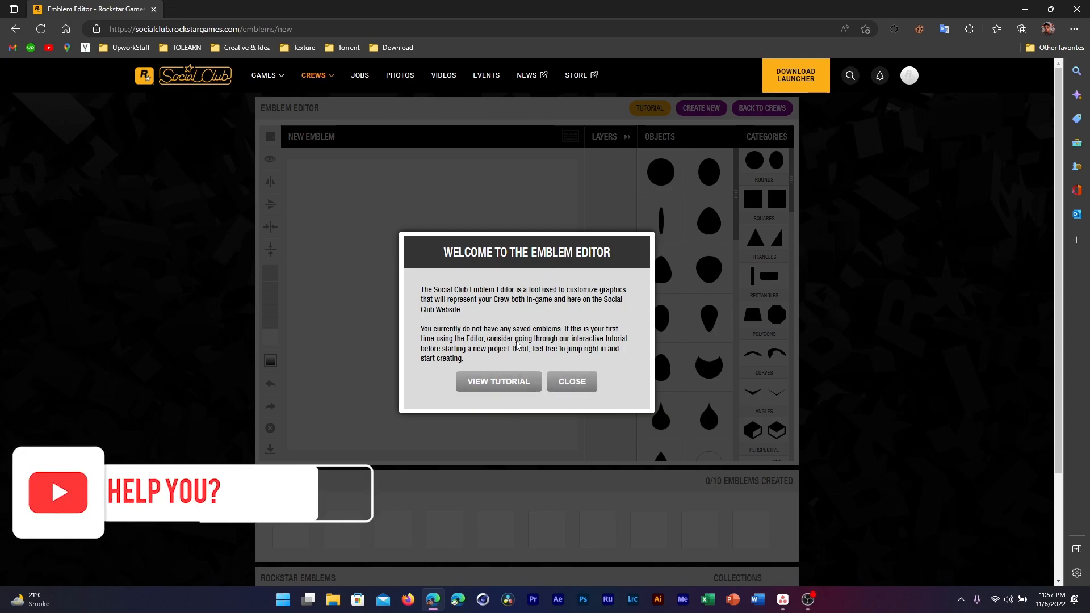
pyautogui.click(572, 382)
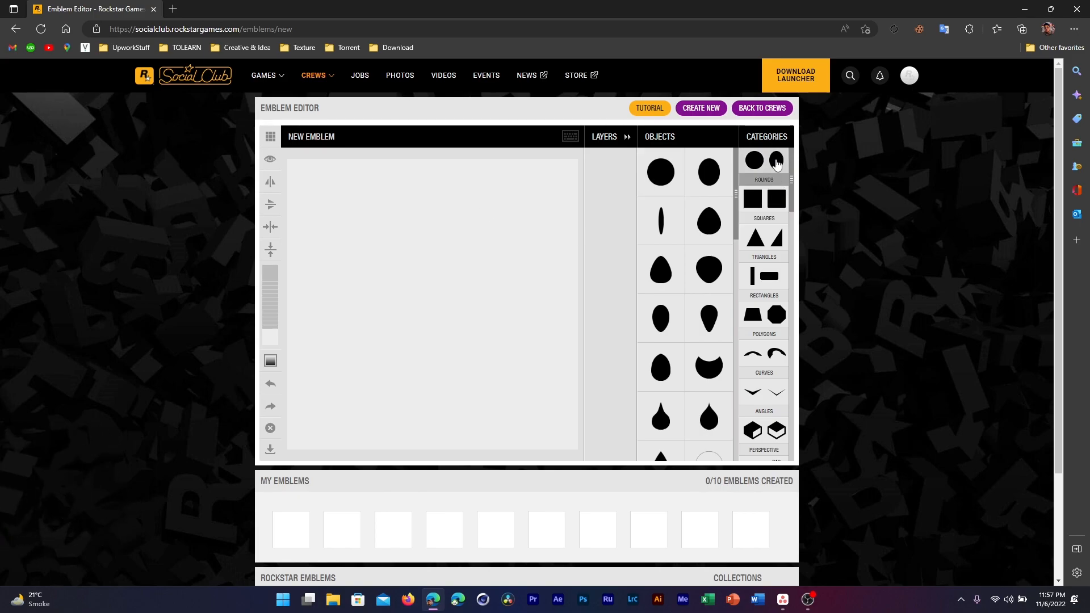
# Step: Browse the available emblem objects in the Rounds, Triangles, Ninjas and Logos categories
pyautogui.moveTo(794, 192); pyautogui.dragTo(785, 169)
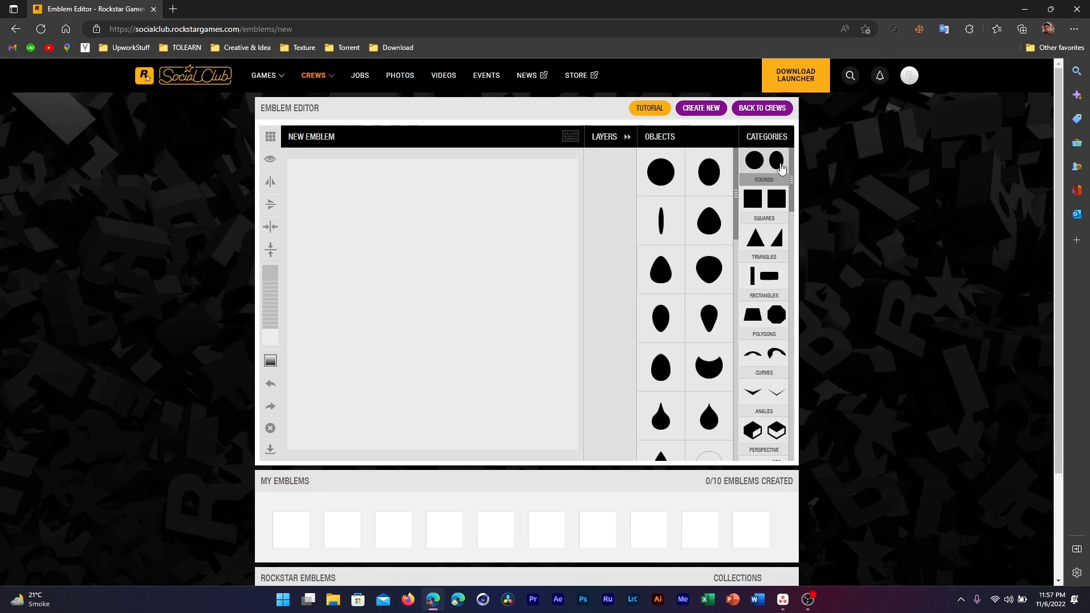
pyautogui.scroll(-2, 676, 316)
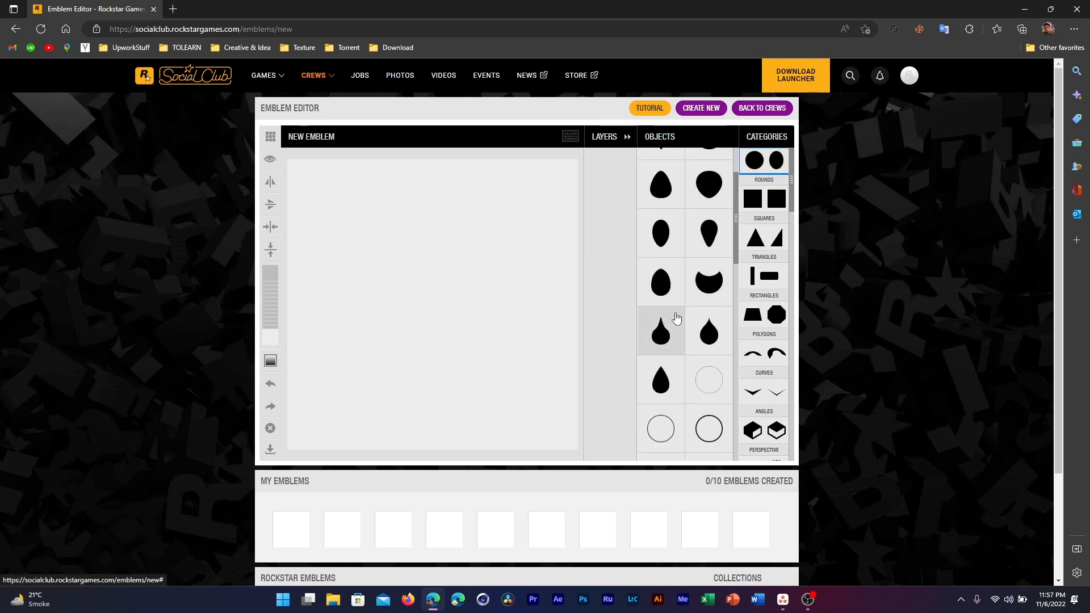
pyautogui.scroll(-2, 687, 315)
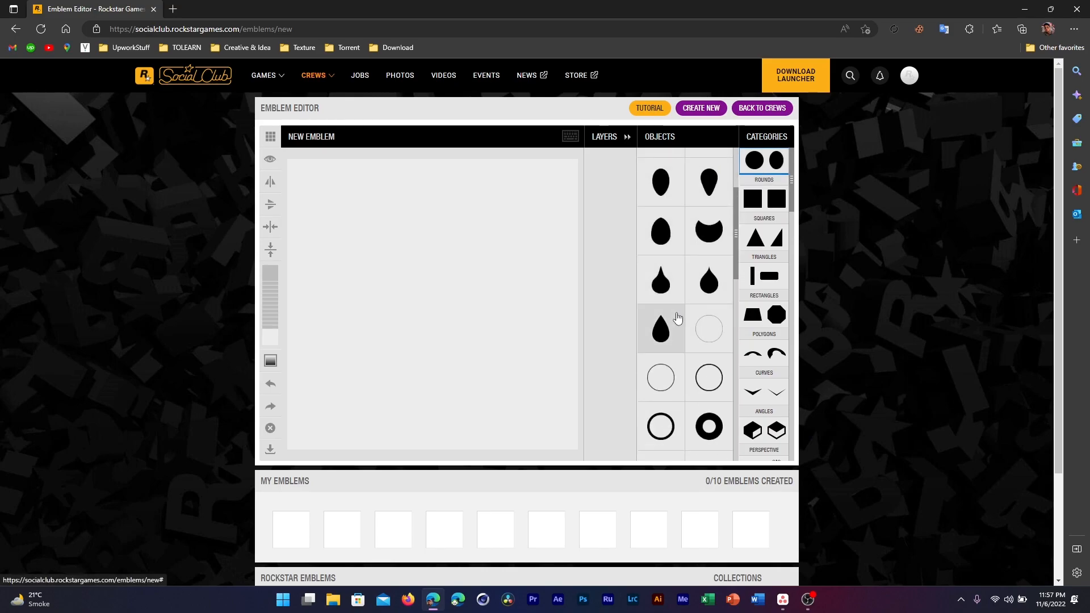
pyautogui.scroll(-1, 681, 323)
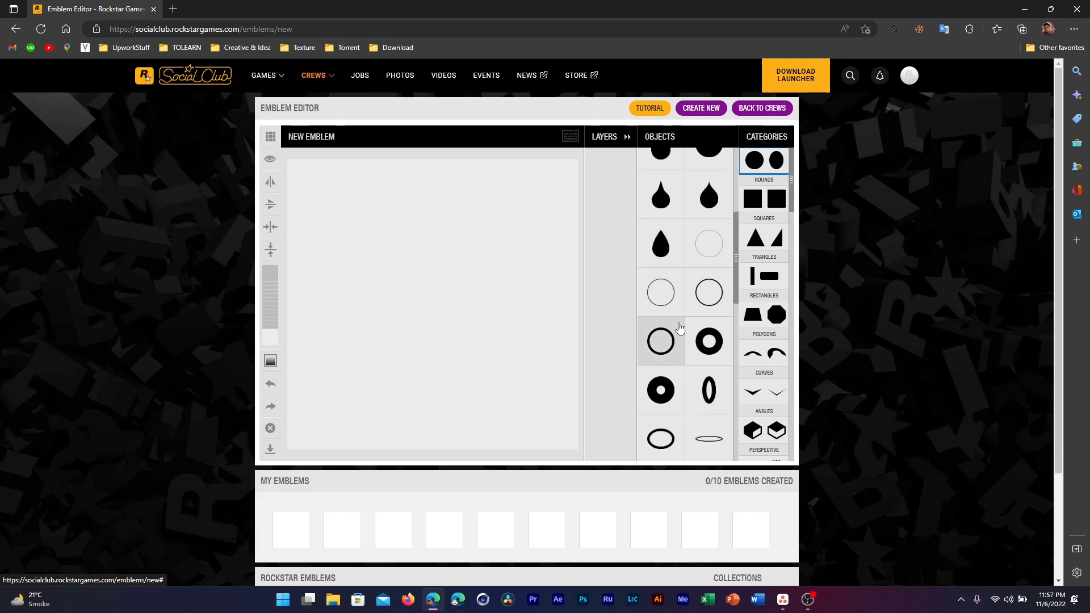
pyautogui.scroll(-2, 693, 341)
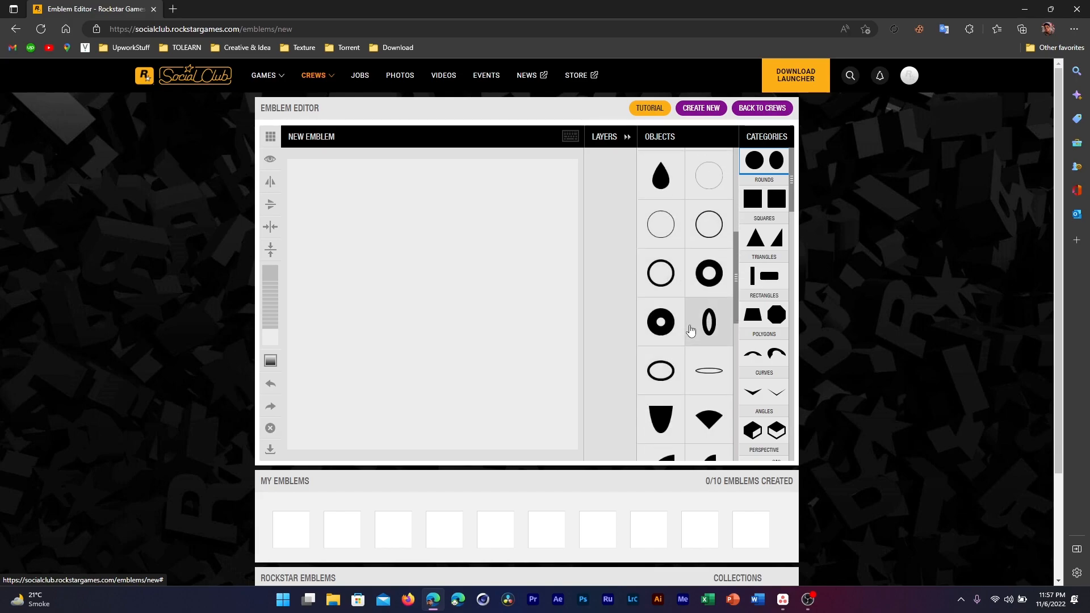
pyautogui.click(764, 237)
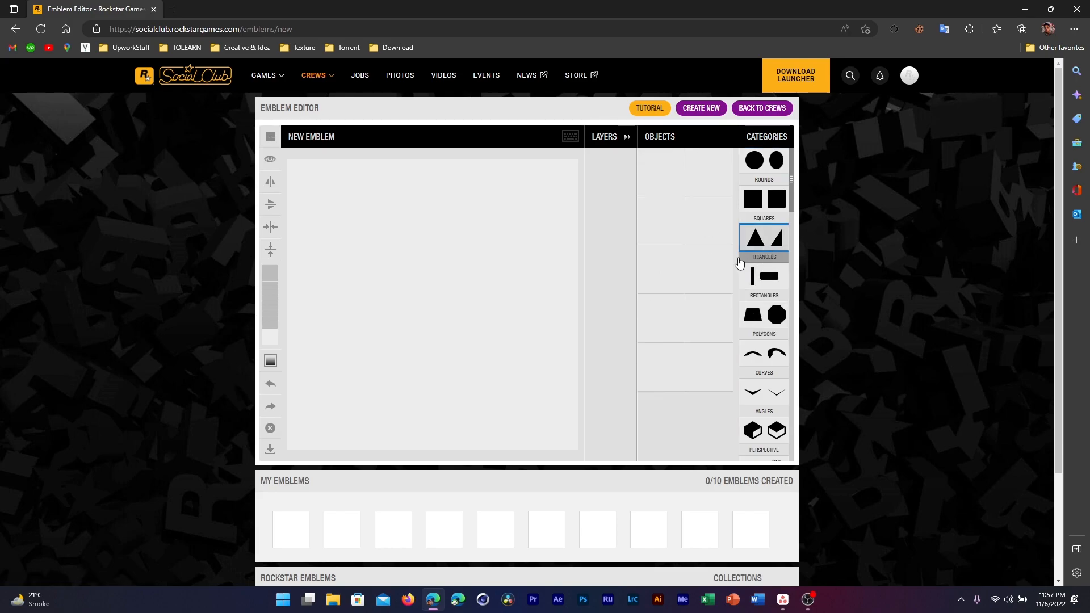
pyautogui.scroll(-1, 793, 220)
pyautogui.moveTo(794, 220); pyautogui.dragTo(794, 342)
pyautogui.click(763, 283)
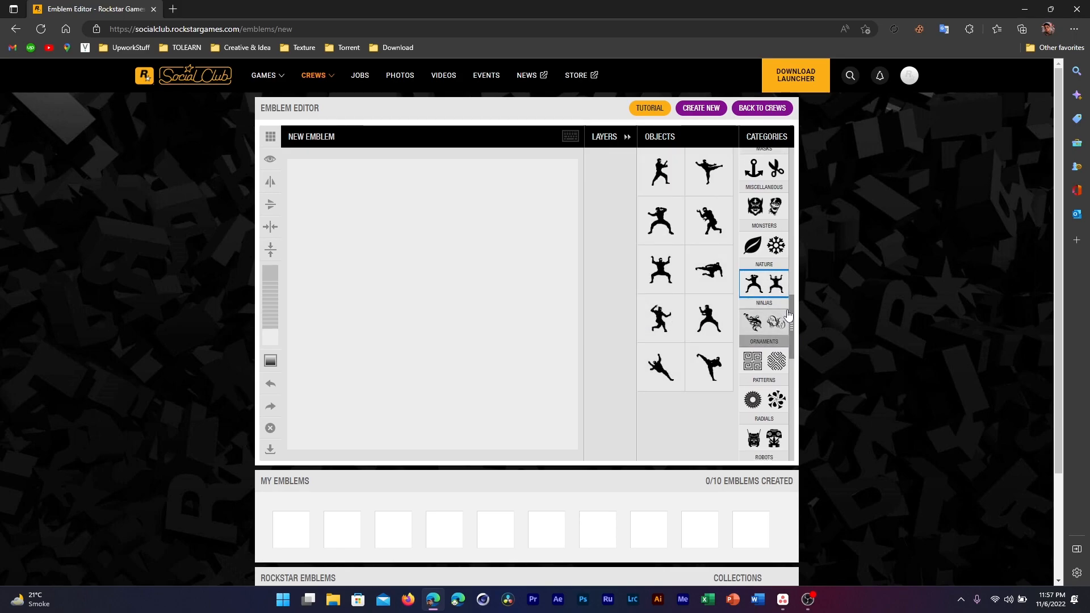
pyautogui.moveTo(792, 322); pyautogui.dragTo(801, 421)
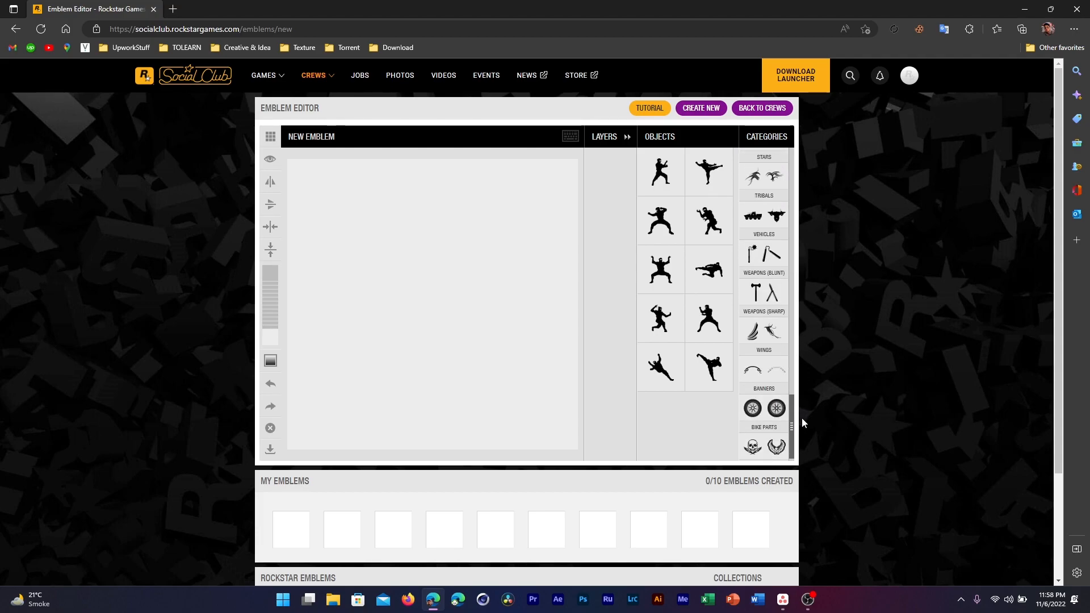
pyautogui.click(778, 447)
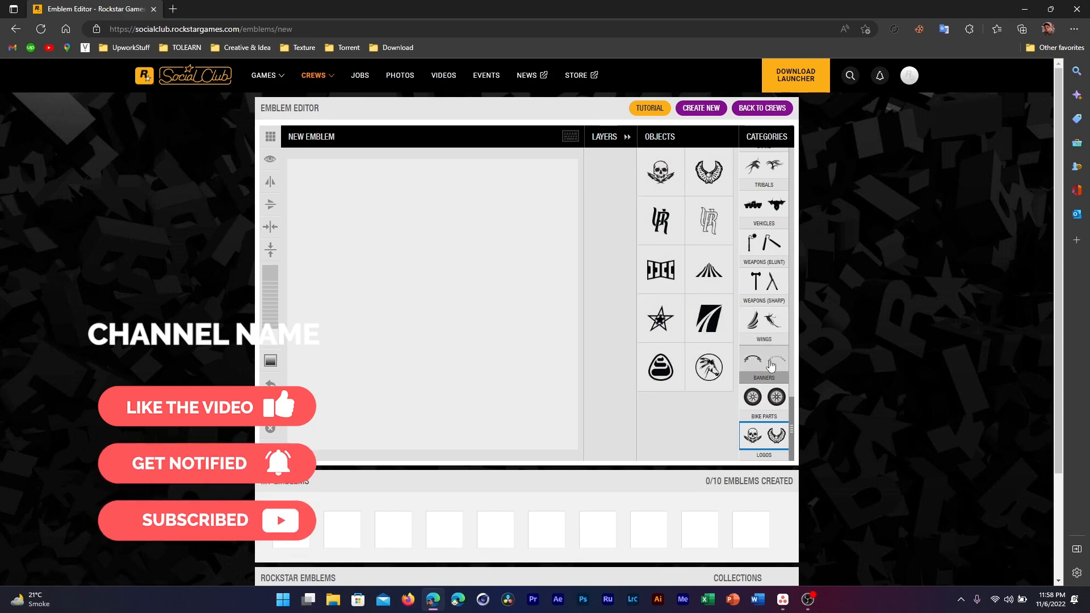
# Step: Add the solid circle from the Rounds category near the centre of the canvas and colour it dark blue
pyautogui.moveTo(792, 430); pyautogui.dragTo(783, 170)
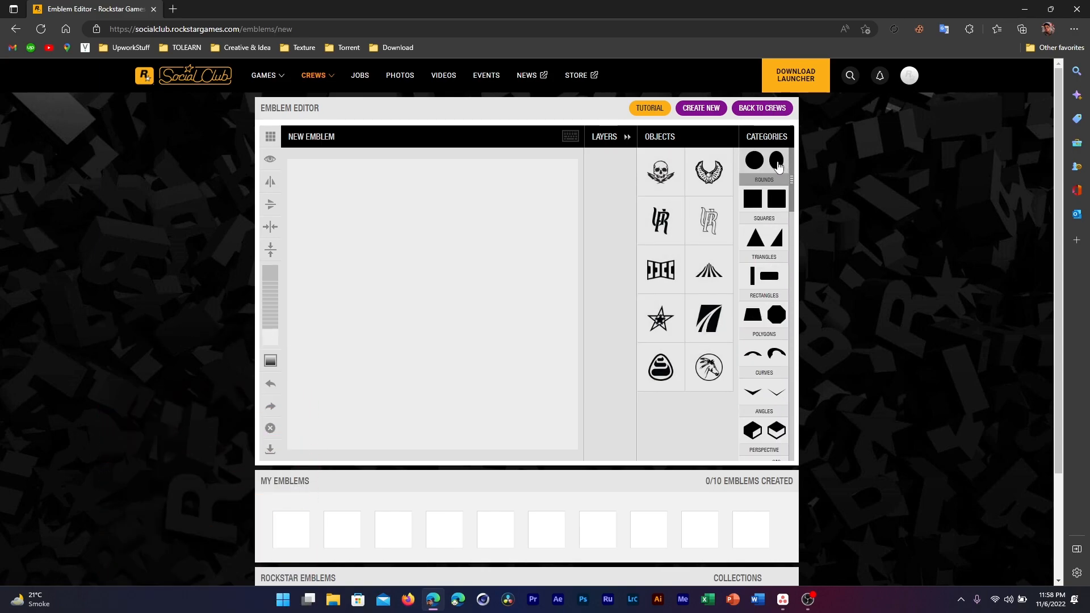
pyautogui.click(778, 164)
pyautogui.click(661, 173)
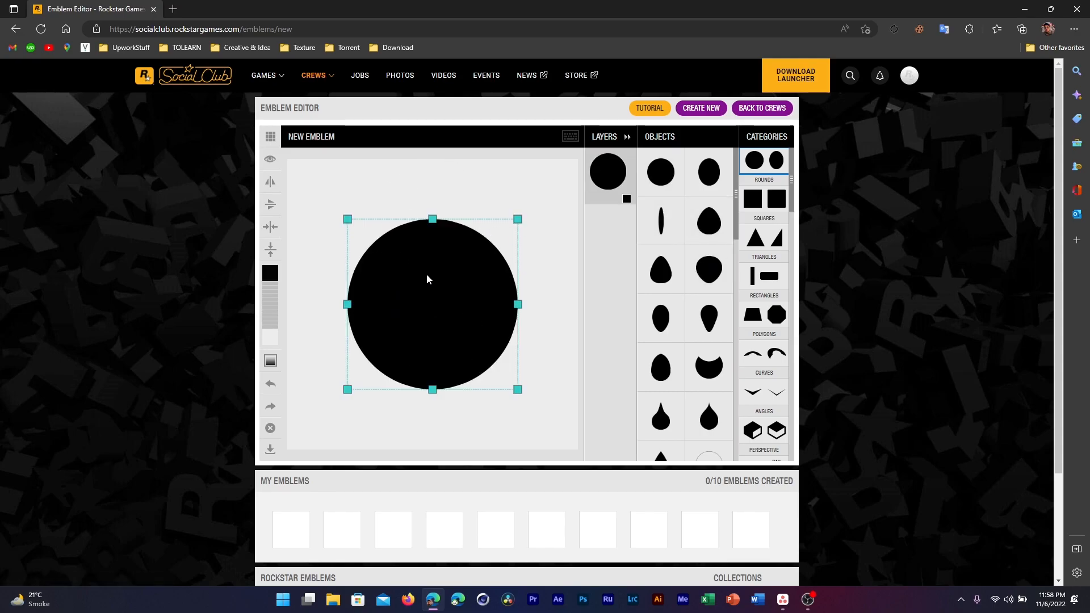
pyautogui.moveTo(437, 294); pyautogui.dragTo(439, 296)
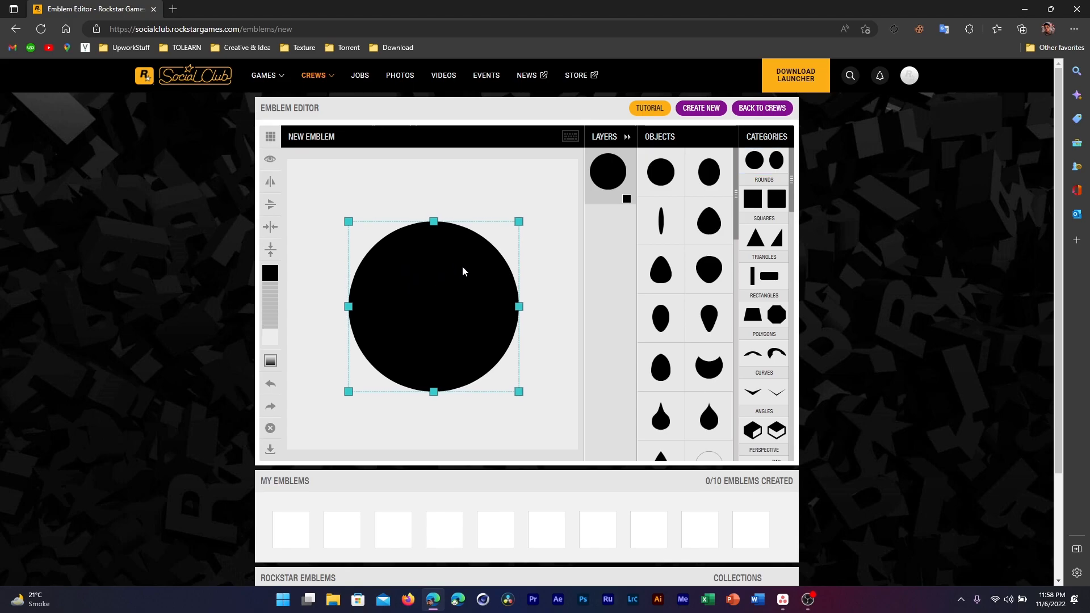
pyautogui.click(272, 275)
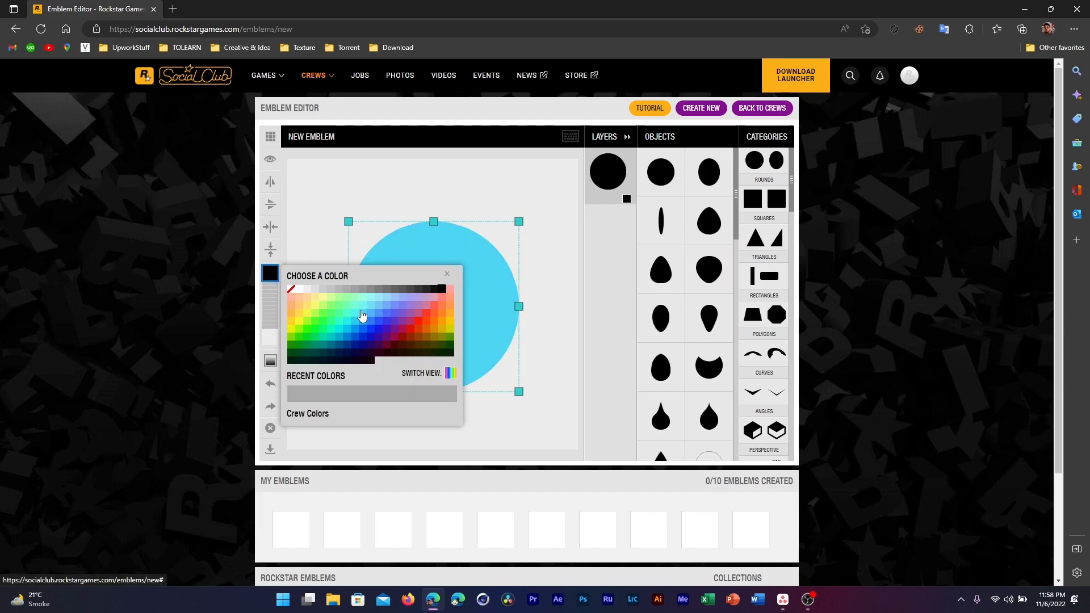
pyautogui.click(366, 349)
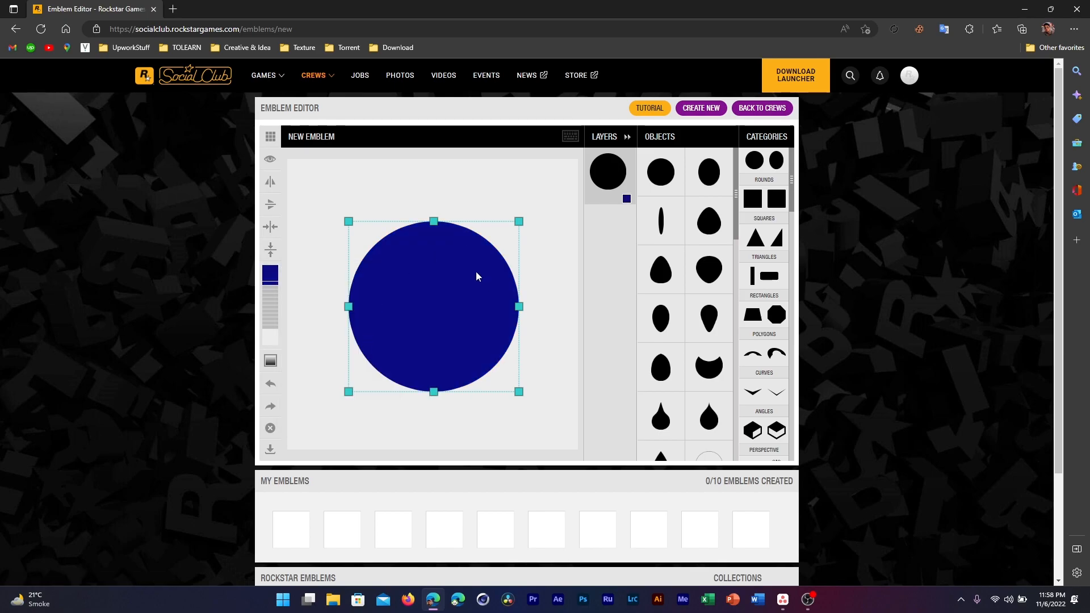
# Step: Review the circle layer's coordinates, scale, rotation, opacity and border settings, along with its layer controls
pyautogui.click(626, 138)
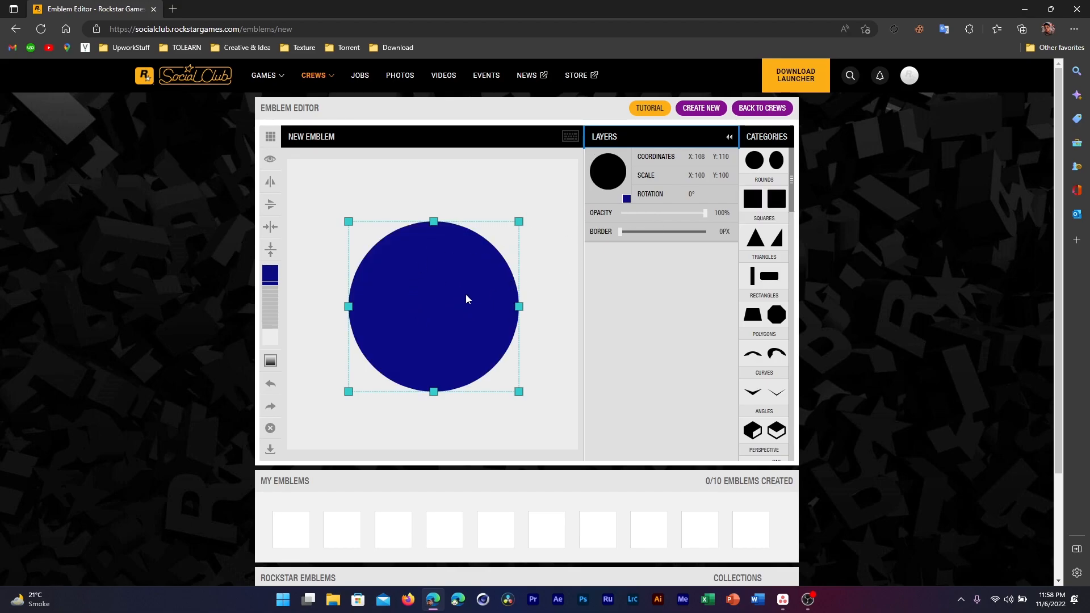
pyautogui.moveTo(588, 174)
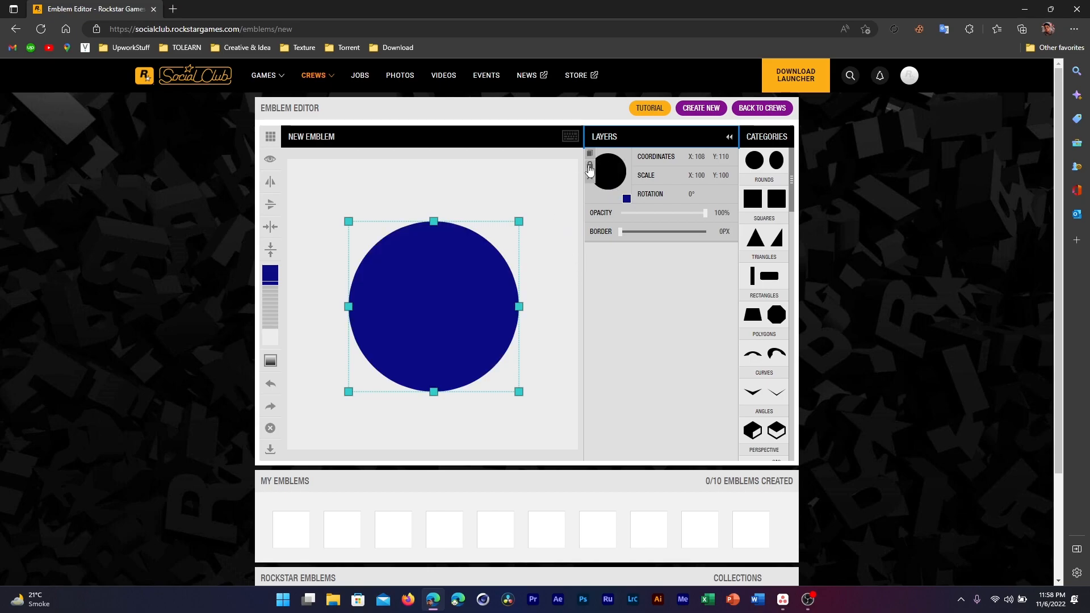
pyautogui.click(730, 140)
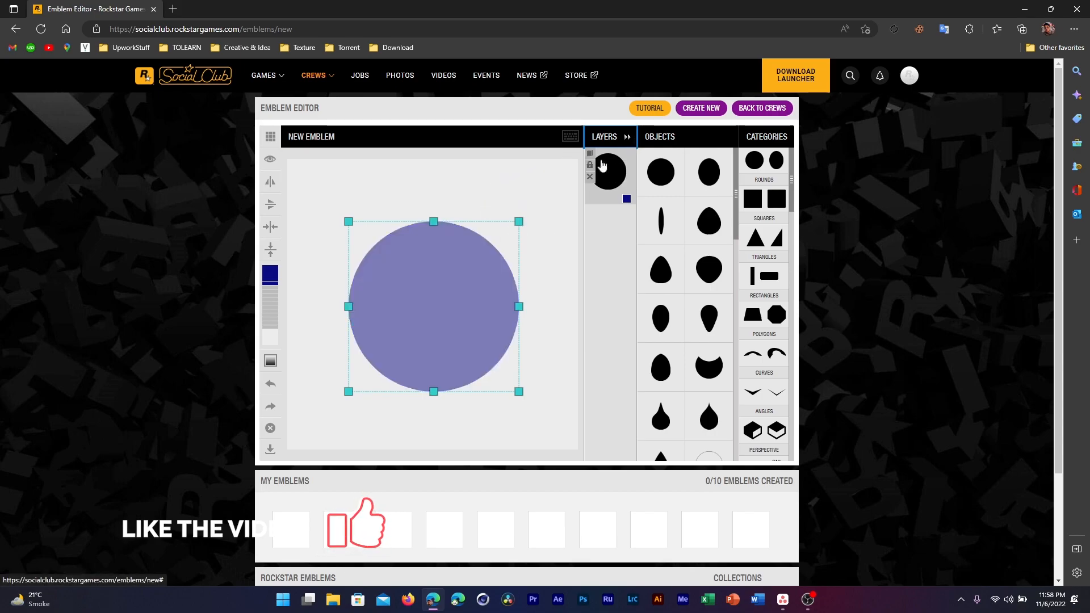
pyautogui.moveTo(614, 163)
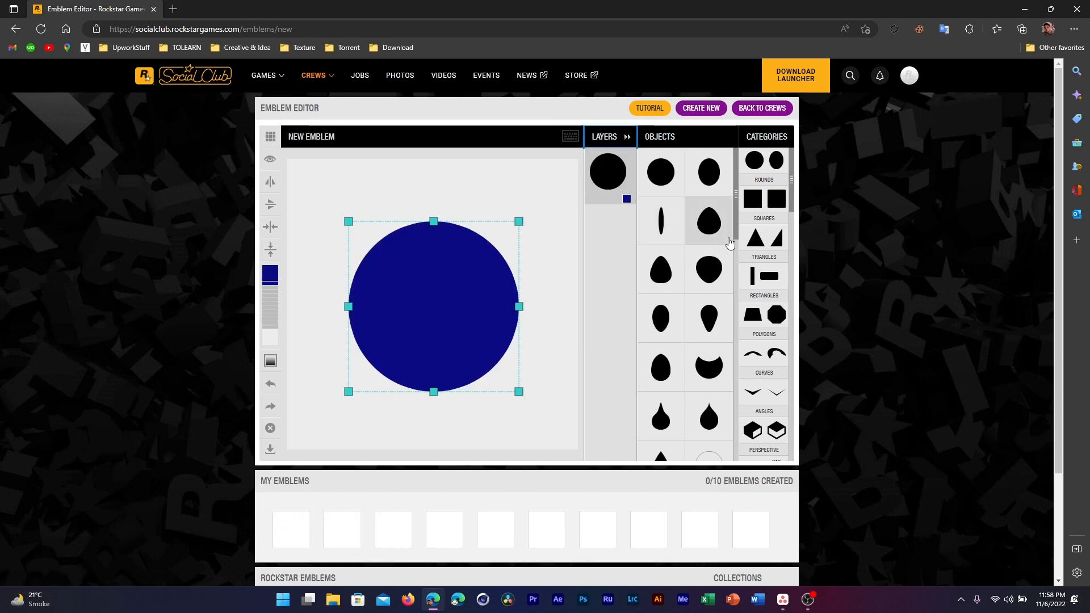
# Step: Add the front-facing gorilla head from the Creatures category over the circle and scale it down to fit inside
pyautogui.scroll(-1, 777, 267)
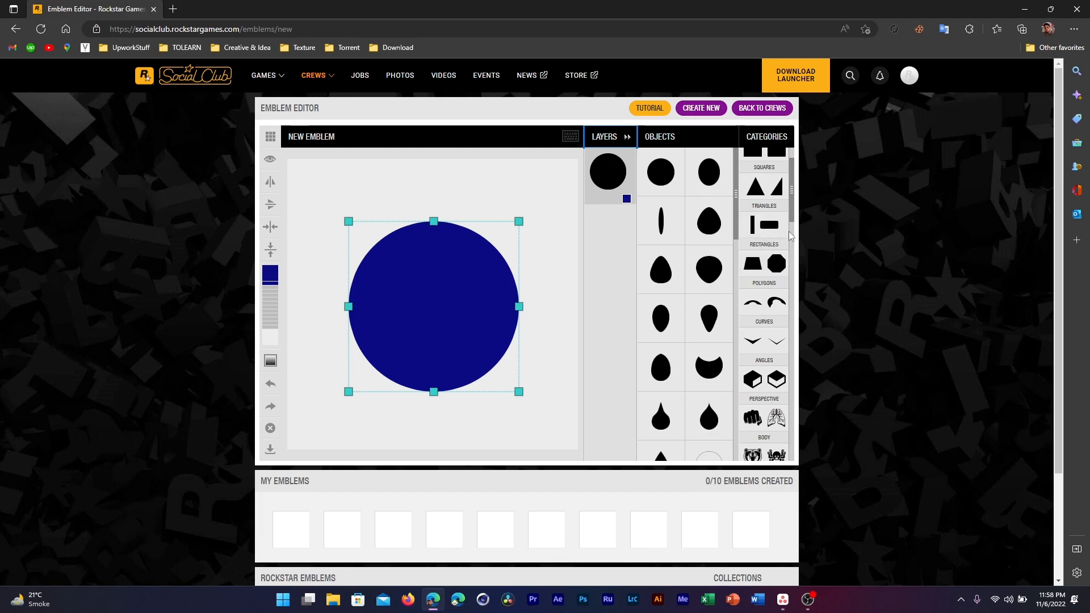
pyautogui.moveTo(795, 220); pyautogui.dragTo(799, 263)
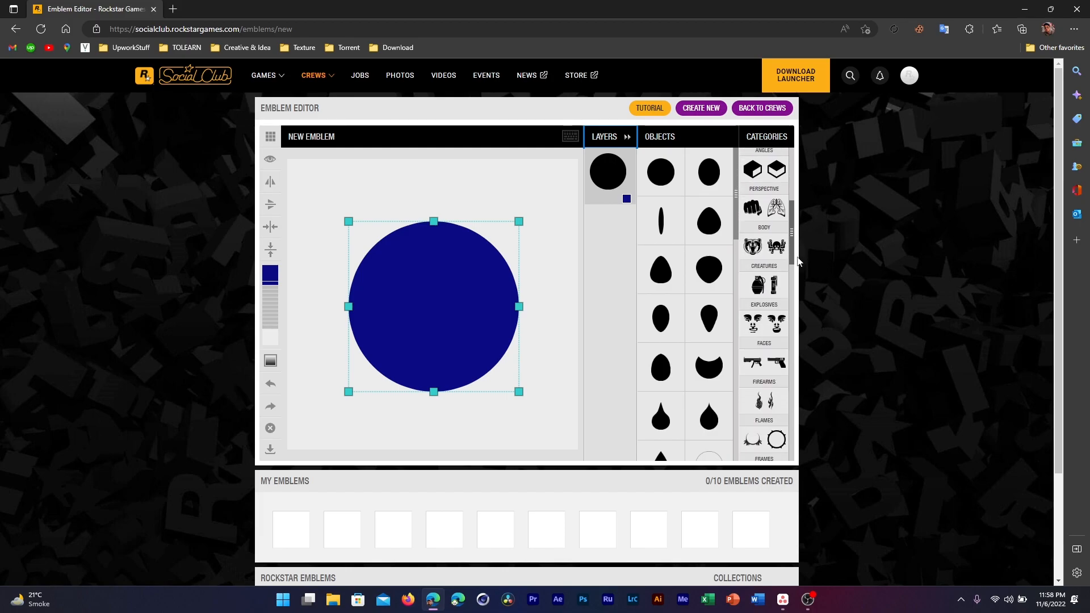
pyautogui.click(779, 256)
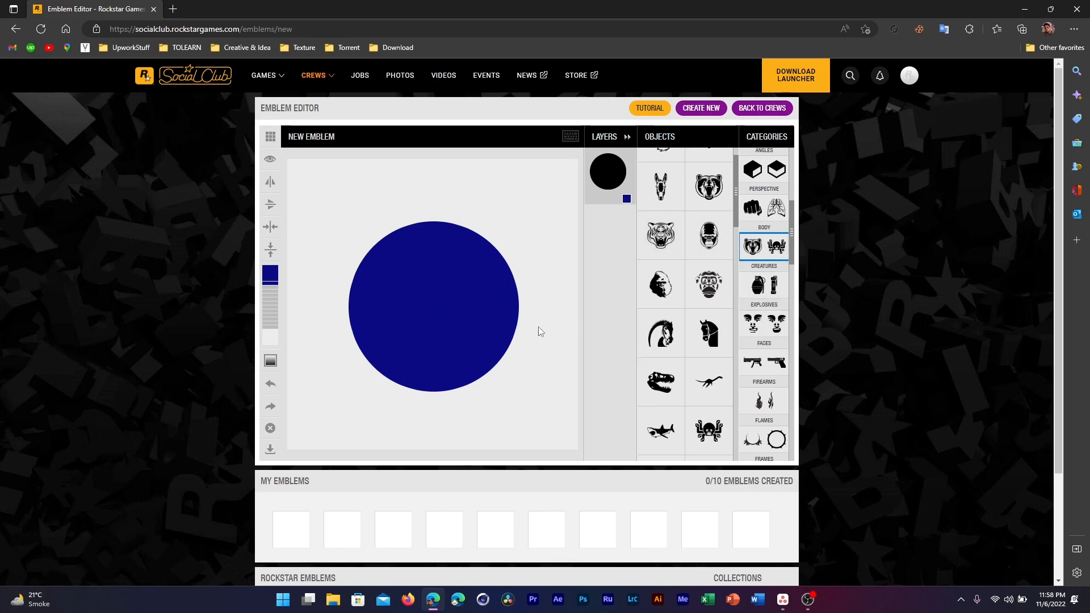
pyautogui.scroll(-3, 685, 346)
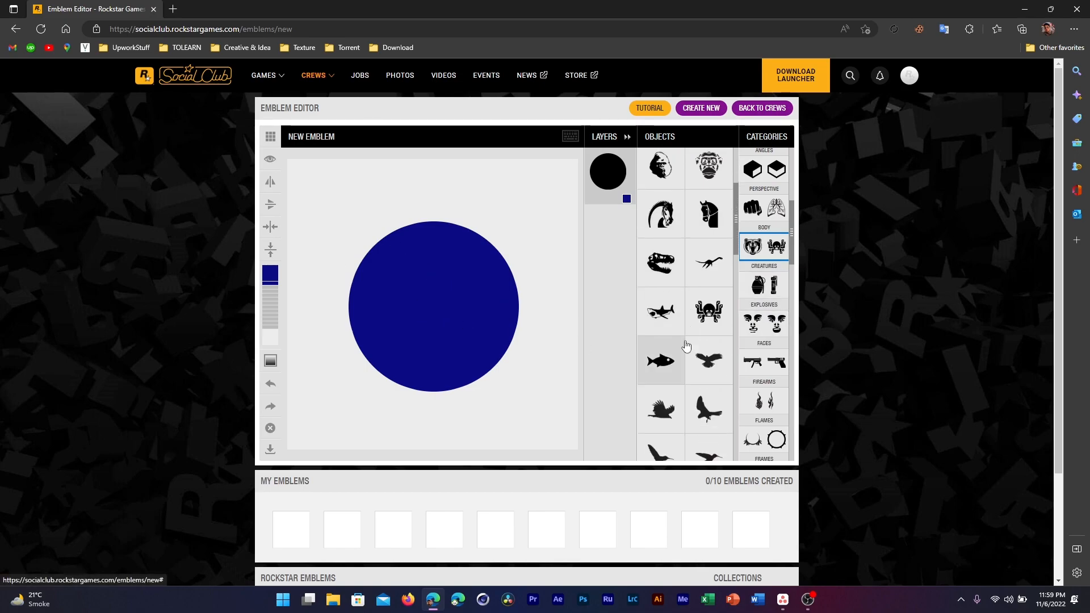
pyautogui.scroll(3, 686, 347)
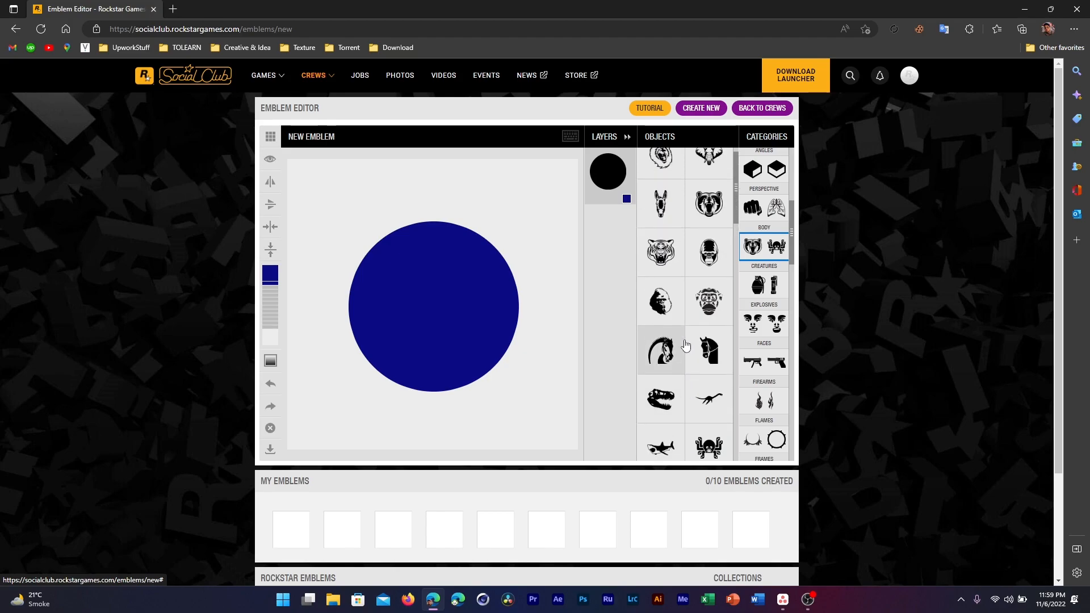
pyautogui.click(709, 252)
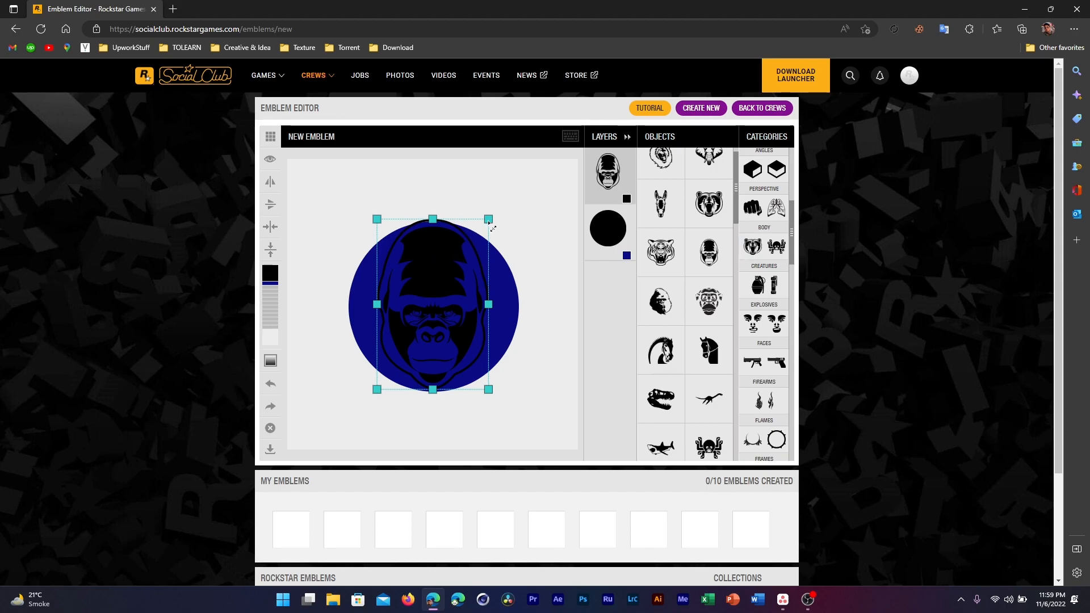
pyautogui.moveTo(493, 229); pyautogui.dragTo(475, 251)
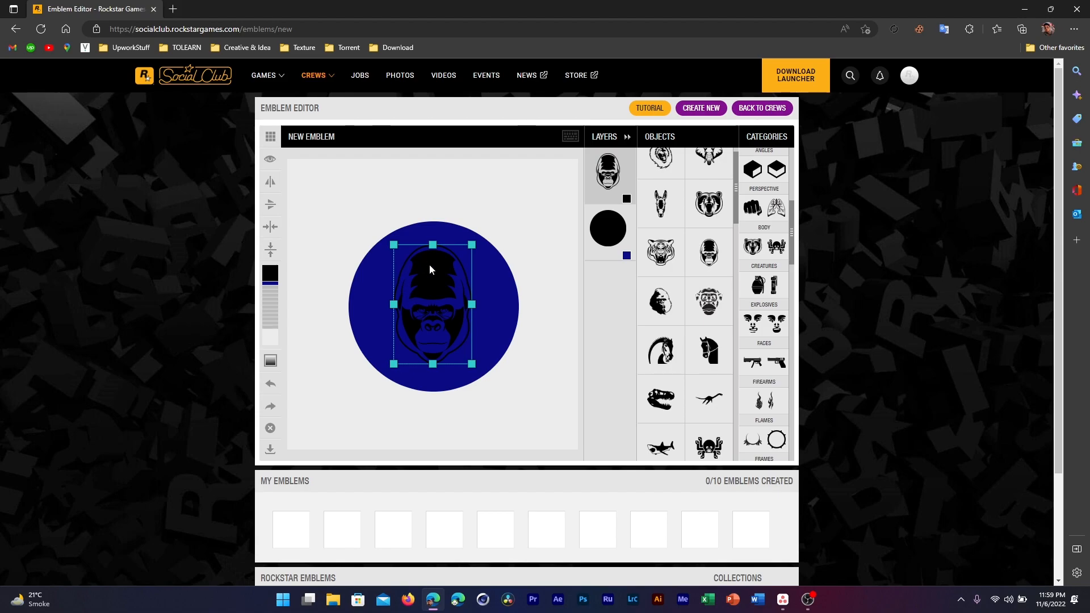
# Step: Try a very light grey and a medium grey as the gorilla head's colour
pyautogui.click(271, 281)
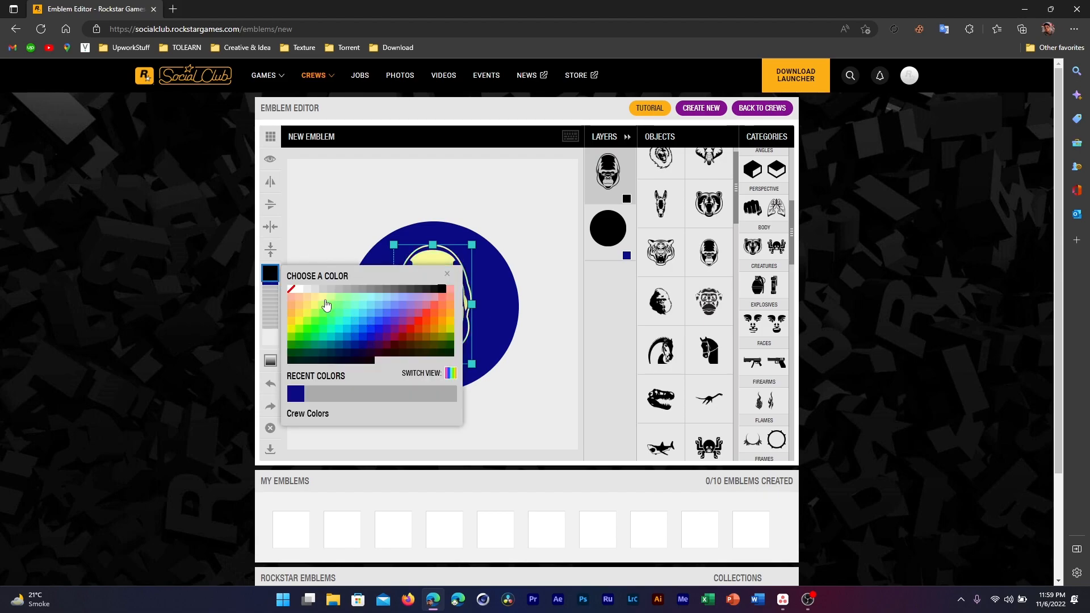
pyautogui.click(311, 290)
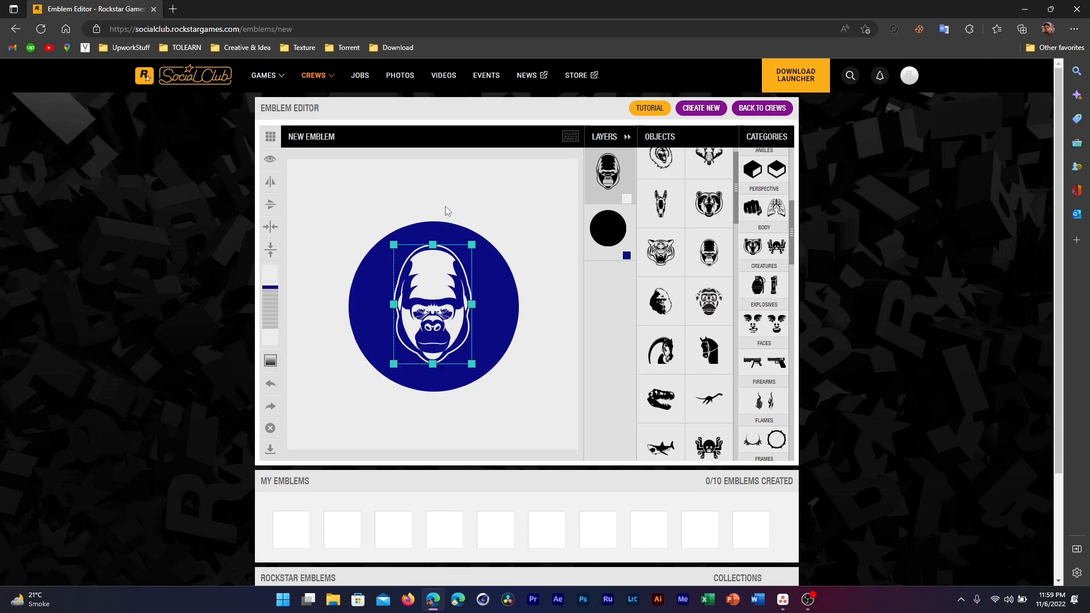
pyautogui.click(268, 273)
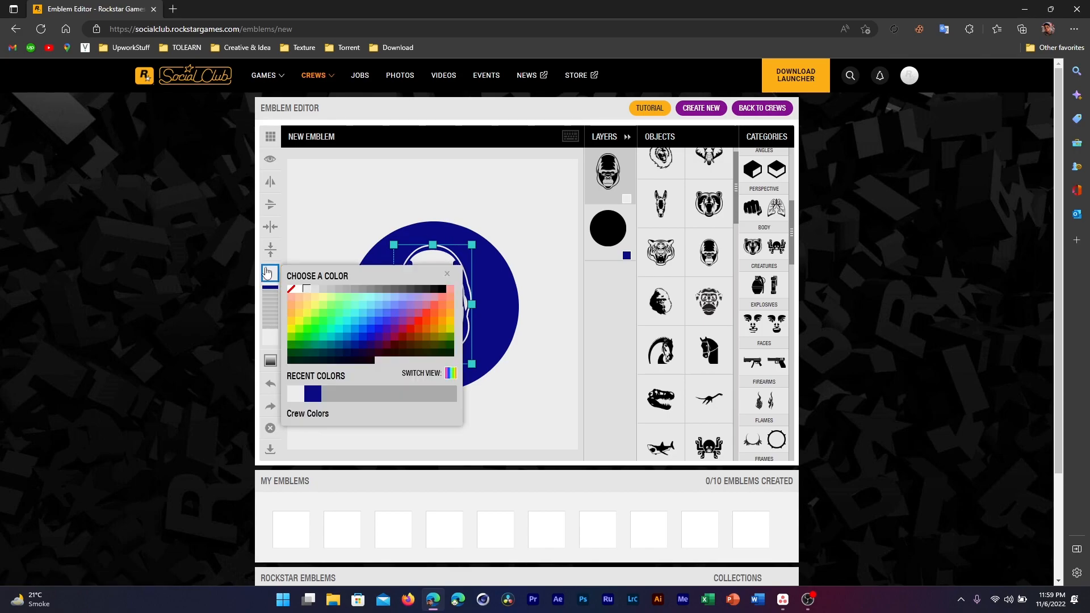
pyautogui.click(360, 290)
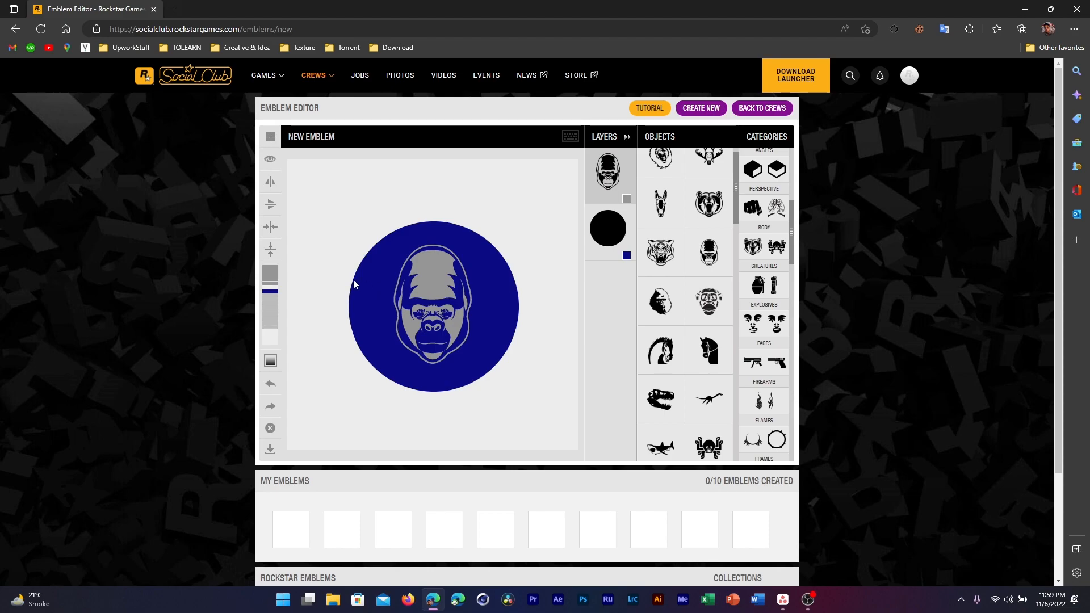
# Step: Colour the gorilla head white and enlarge it slightly within the blue circle
pyautogui.click(275, 282)
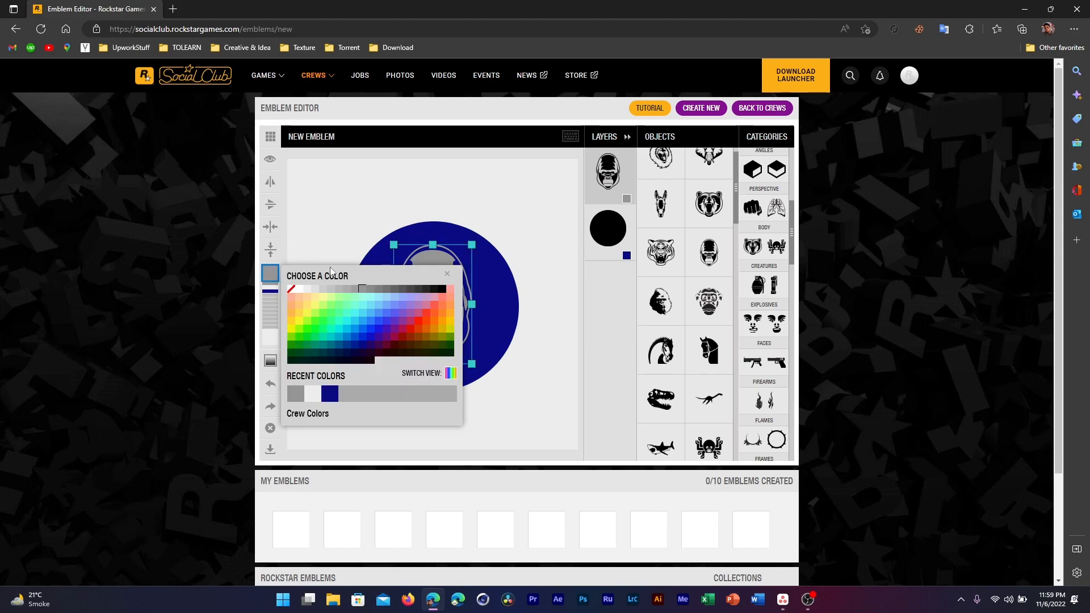
pyautogui.click(304, 289)
pyautogui.click(420, 283)
pyautogui.moveTo(471, 366); pyautogui.dragTo(484, 378)
pyautogui.click(456, 171)
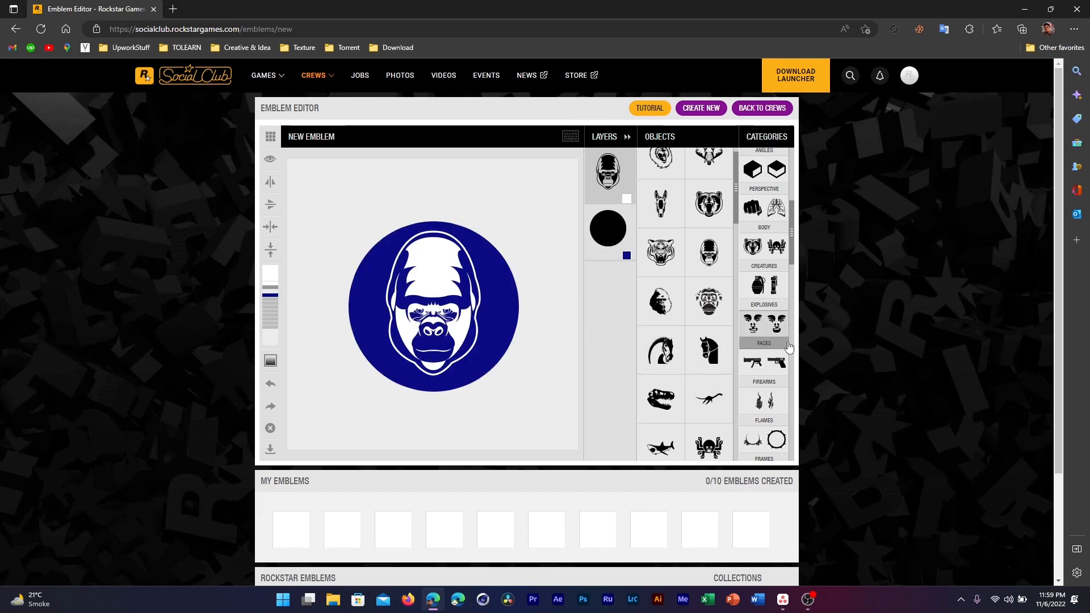
# Step: Look through the objects in the Lightning and Miscellaneous categories for something to add to the emblem
pyautogui.scroll(-1, 768, 305)
pyautogui.scroll(-1, 767, 306)
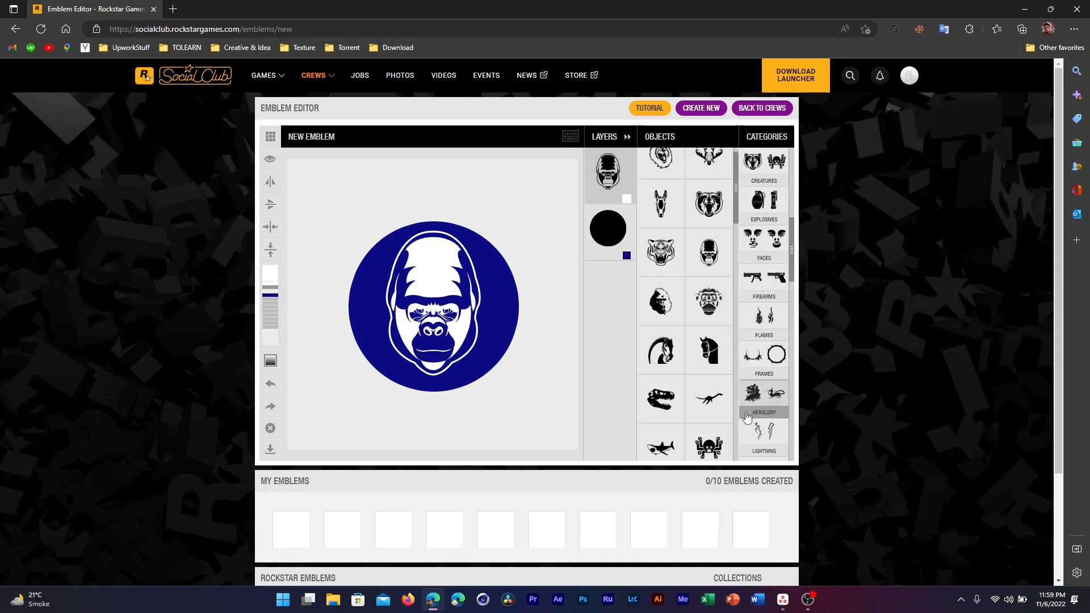
pyautogui.scroll(-1, 767, 330)
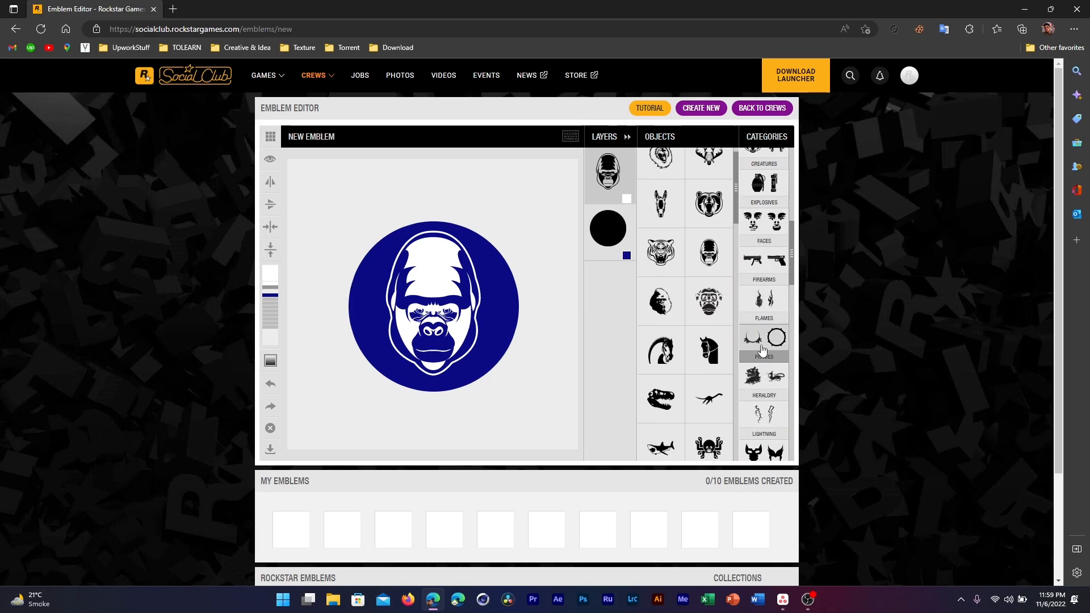
pyautogui.click(761, 419)
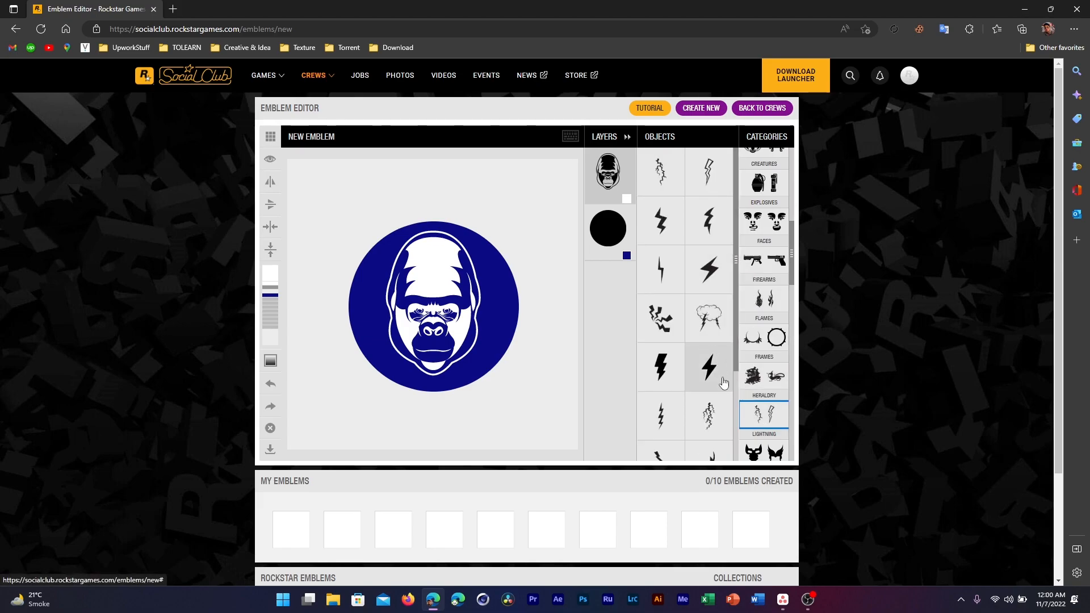
pyautogui.scroll(-2, 752, 373)
pyautogui.scroll(-1, 751, 373)
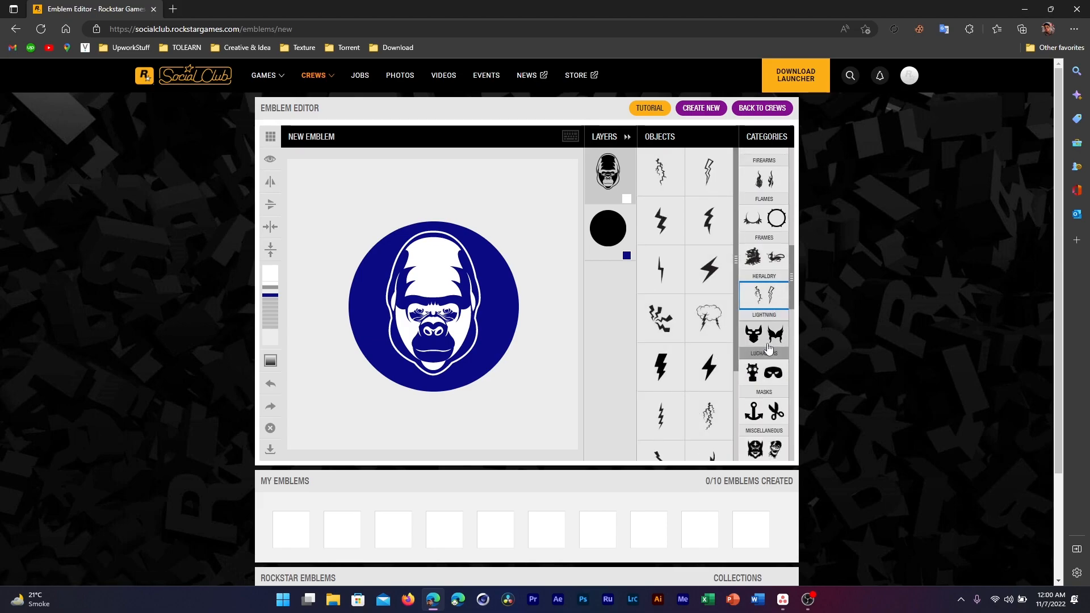
pyautogui.click(761, 349)
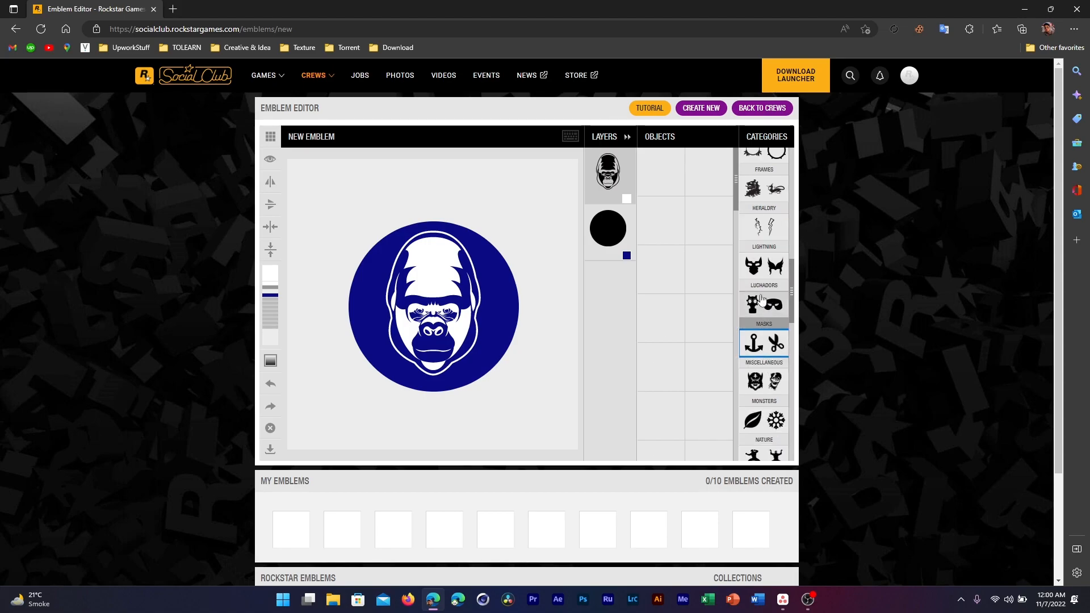
pyautogui.scroll(-1, 698, 318)
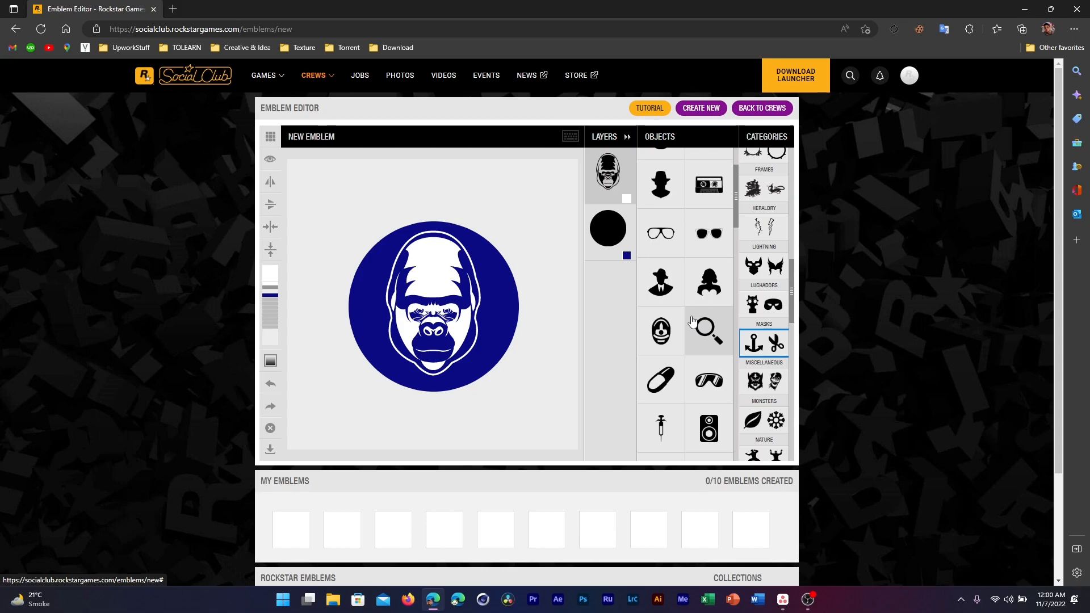
pyautogui.scroll(-1, 689, 377)
pyautogui.scroll(-3, 689, 377)
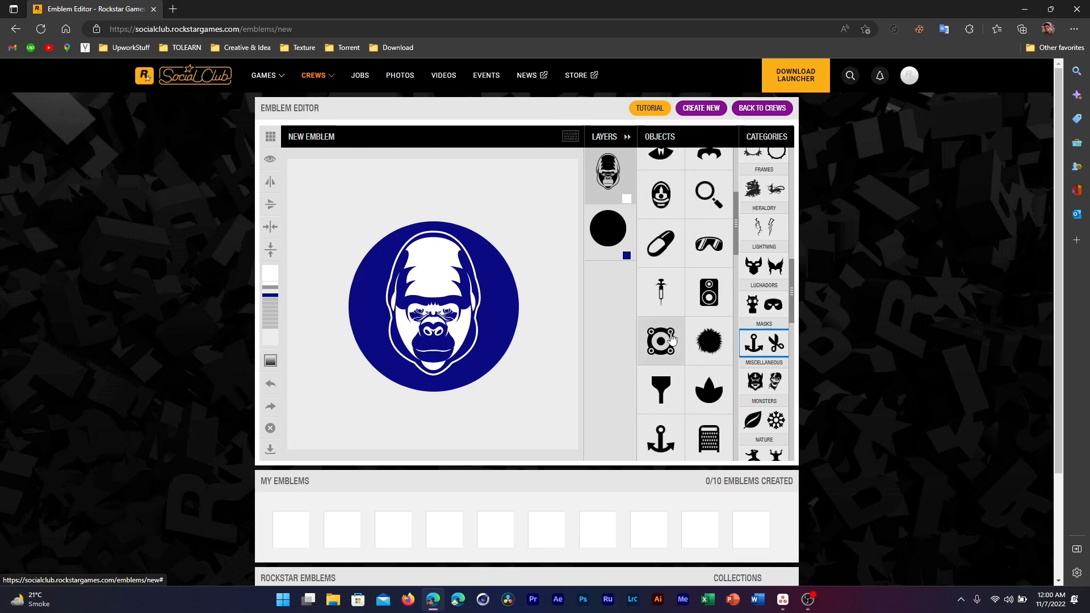
pyautogui.scroll(-1, 710, 320)
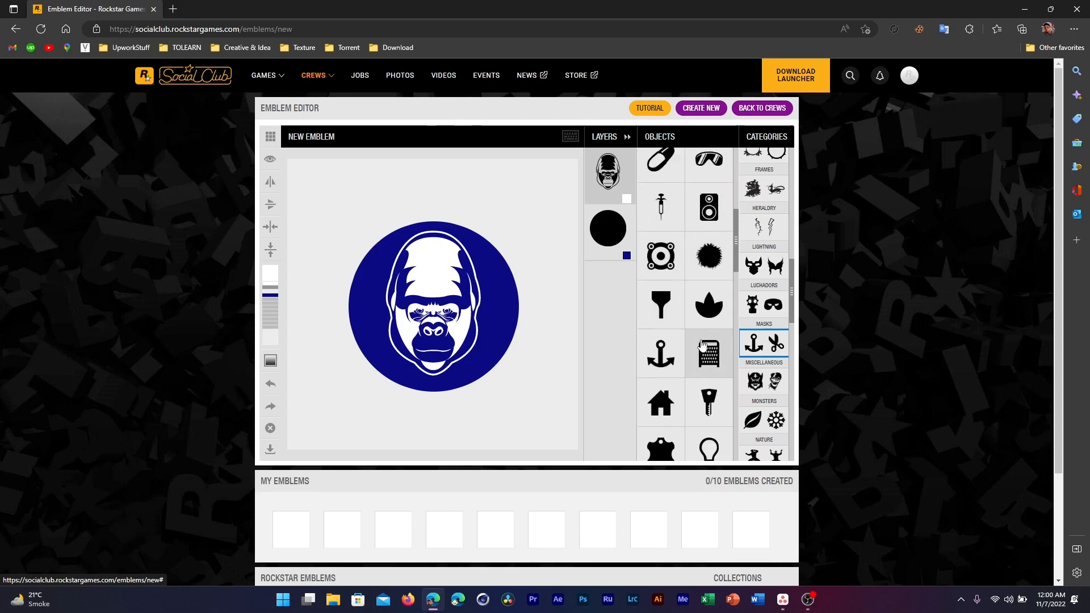
pyautogui.scroll(-5, 706, 323)
pyautogui.scroll(-1, 773, 284)
pyautogui.scroll(2, 460, 285)
pyautogui.scroll(-2, 752, 290)
# Step: Add the curled, forked swirl from the Ornaments category and scale it down to 15 on the gorilla's forehead
pyautogui.scroll(-4, 752, 290)
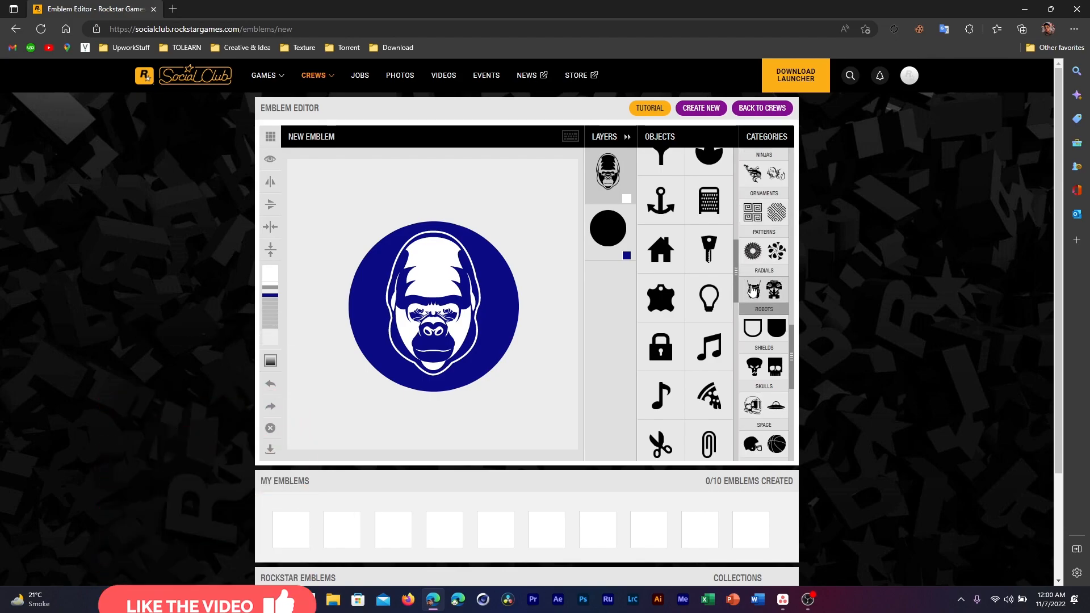
pyautogui.scroll(3, 755, 291)
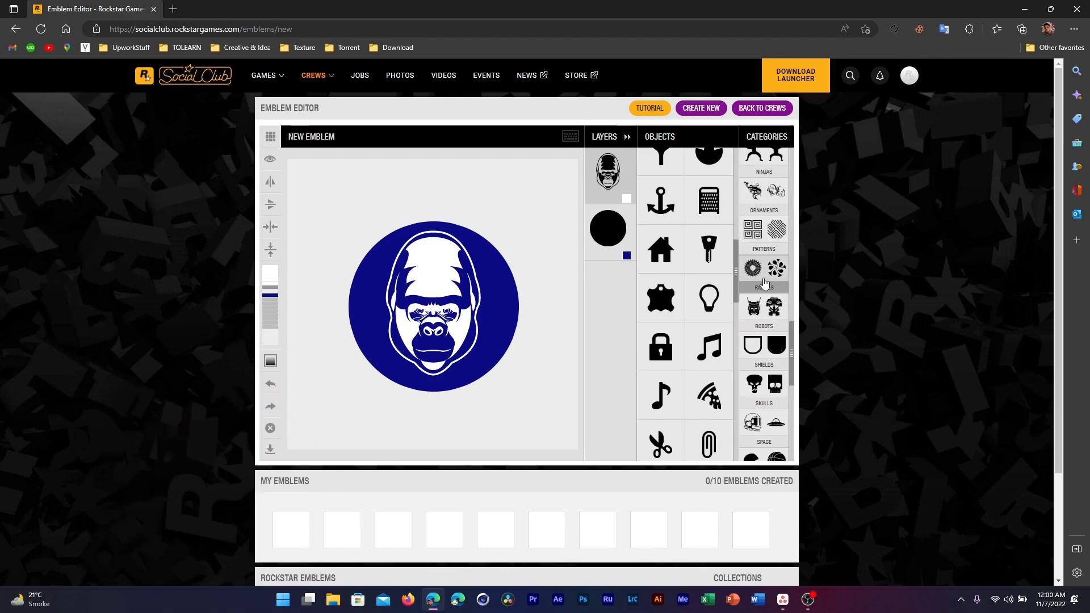
pyautogui.click(764, 204)
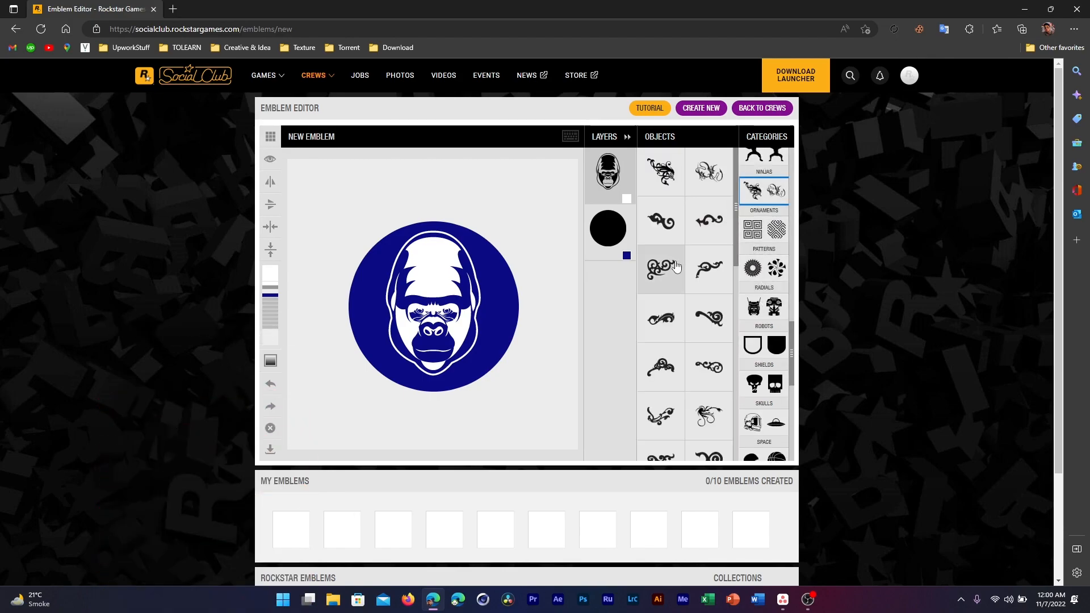
pyautogui.scroll(-4, 699, 343)
pyautogui.click(709, 395)
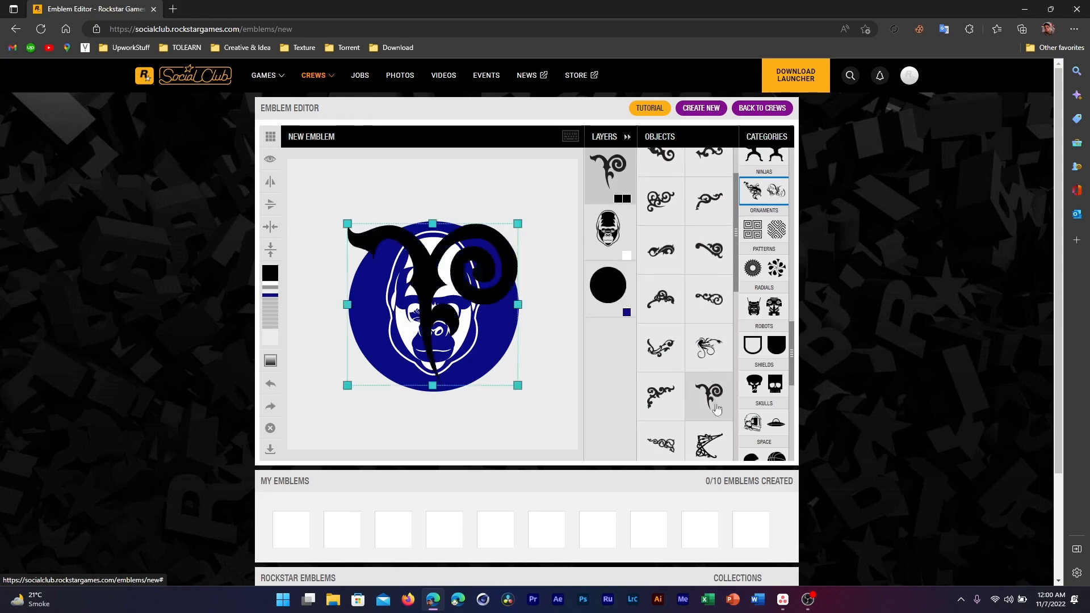
pyautogui.moveTo(517, 224); pyautogui.dragTo(446, 298)
pyautogui.click(491, 263)
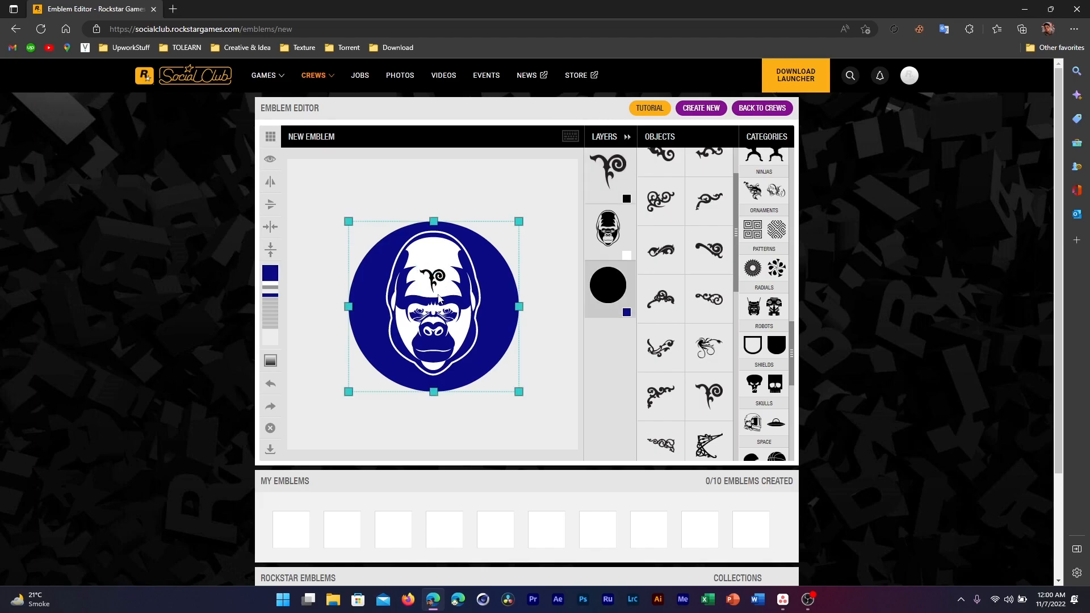
pyautogui.click(505, 208)
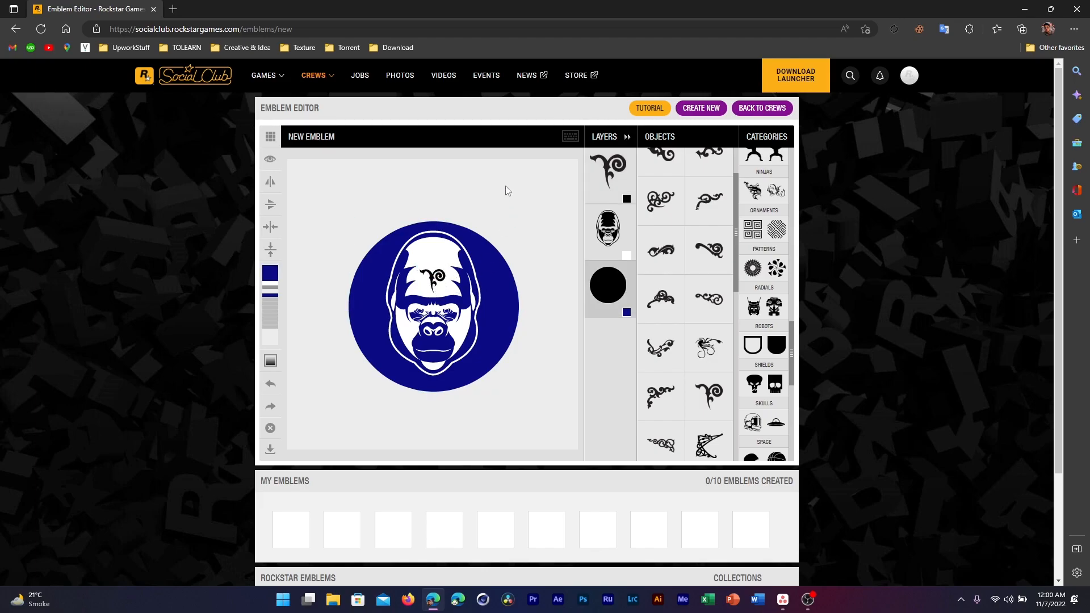
# Step: Colour the forehead ornament the same dark blue as the circle
pyautogui.click(430, 281)
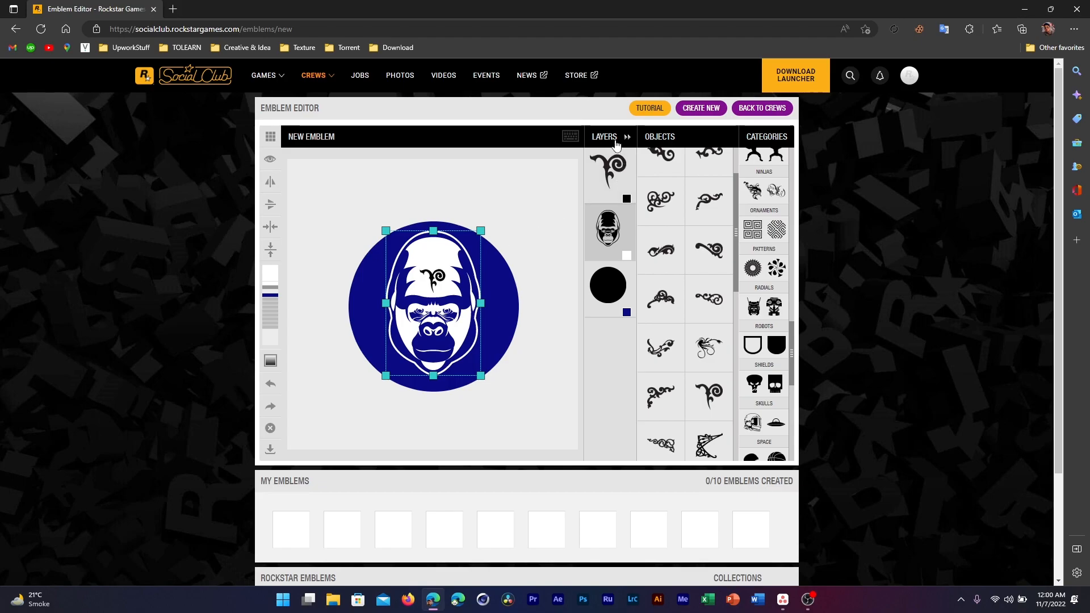
pyautogui.click(609, 139)
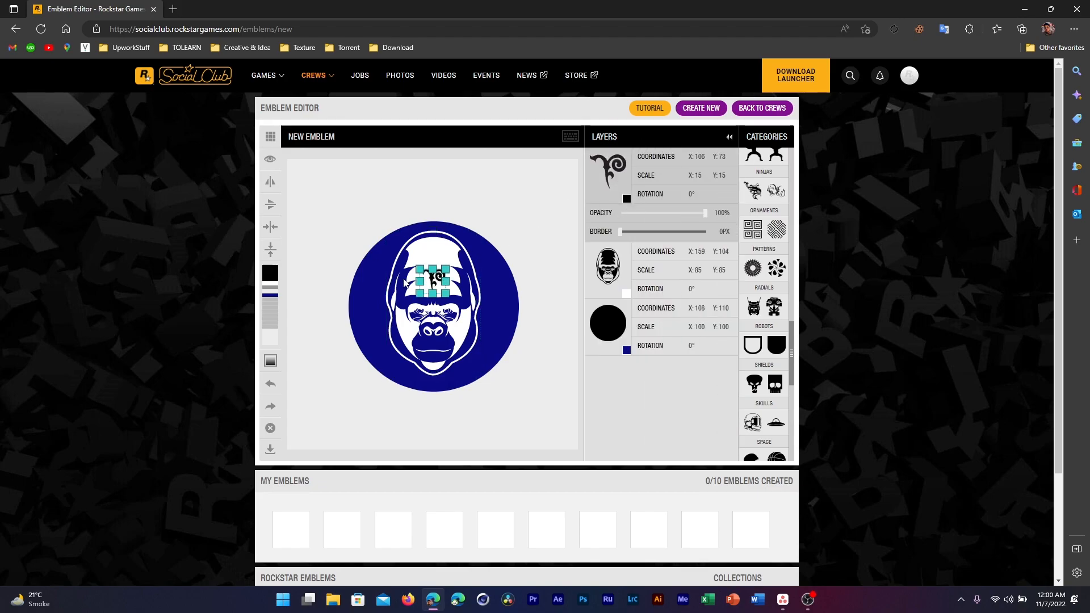
pyautogui.click(269, 278)
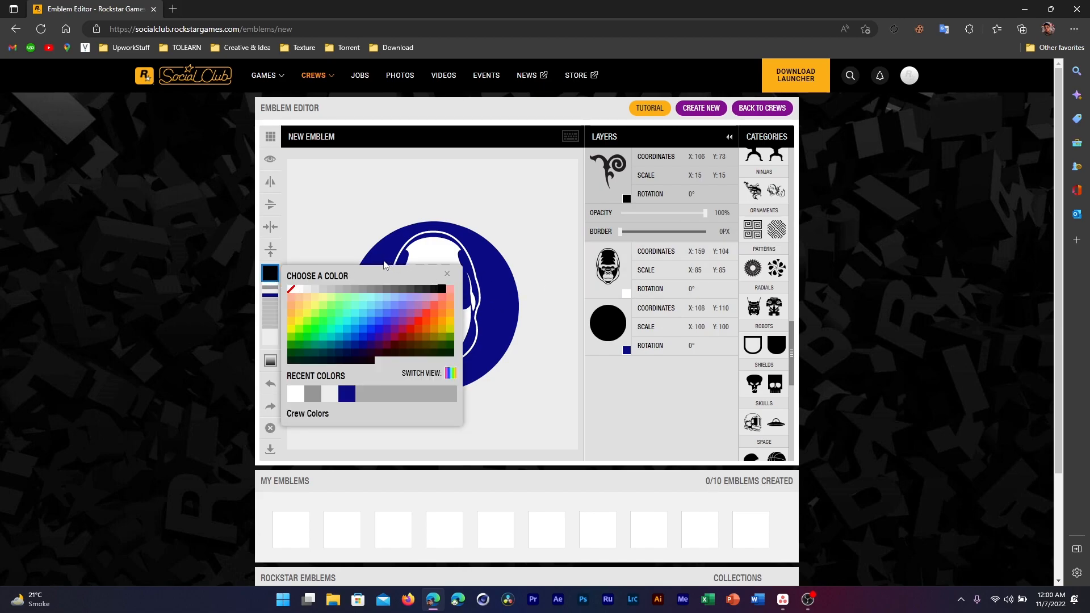
pyautogui.click(347, 394)
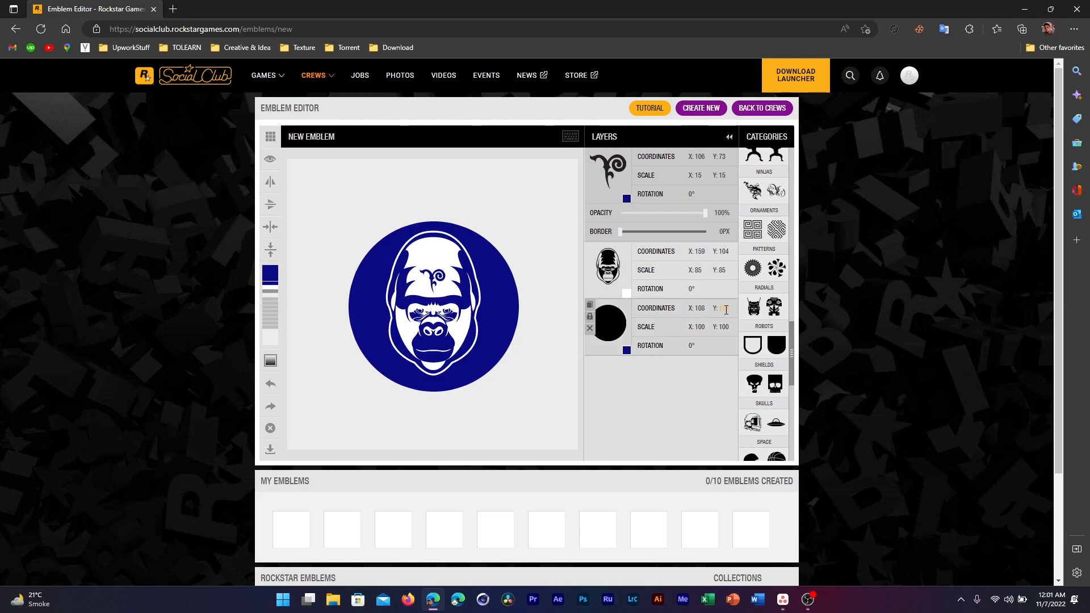
# Step: Add the assault rifle with the curved magazine from the Firearms category to the emblem
pyautogui.scroll(-1, 770, 328)
pyautogui.scroll(-1, 770, 335)
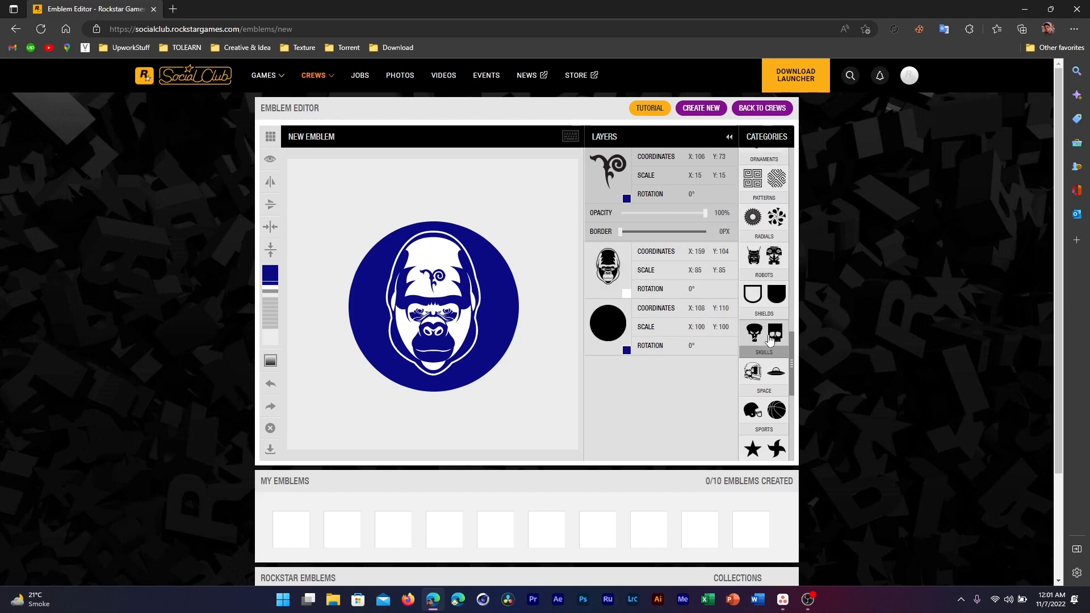
pyautogui.scroll(-2, 770, 339)
pyautogui.scroll(5, 770, 339)
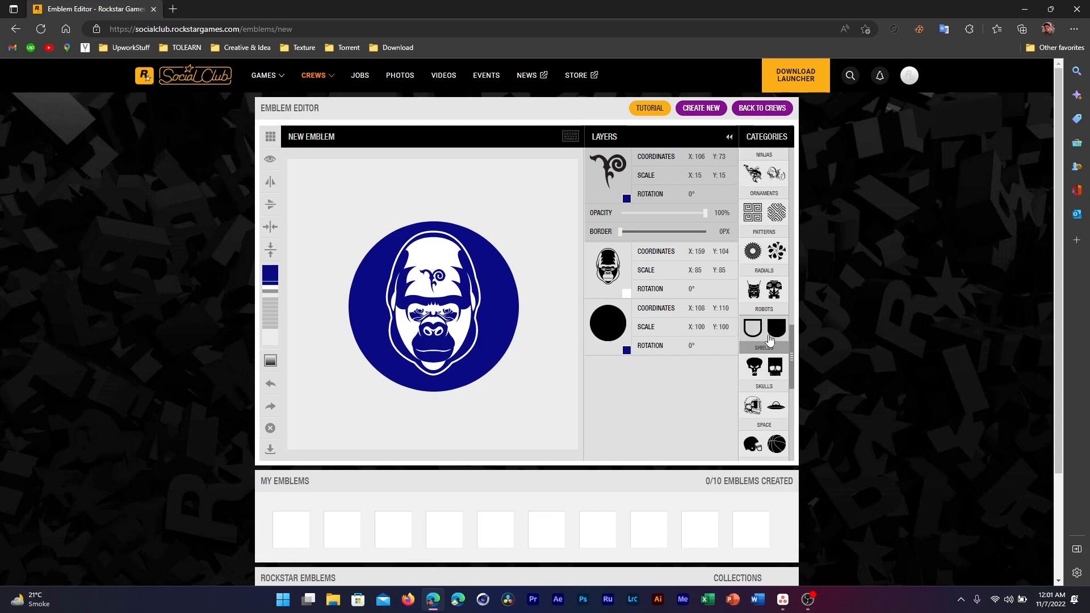
pyautogui.scroll(6, 770, 339)
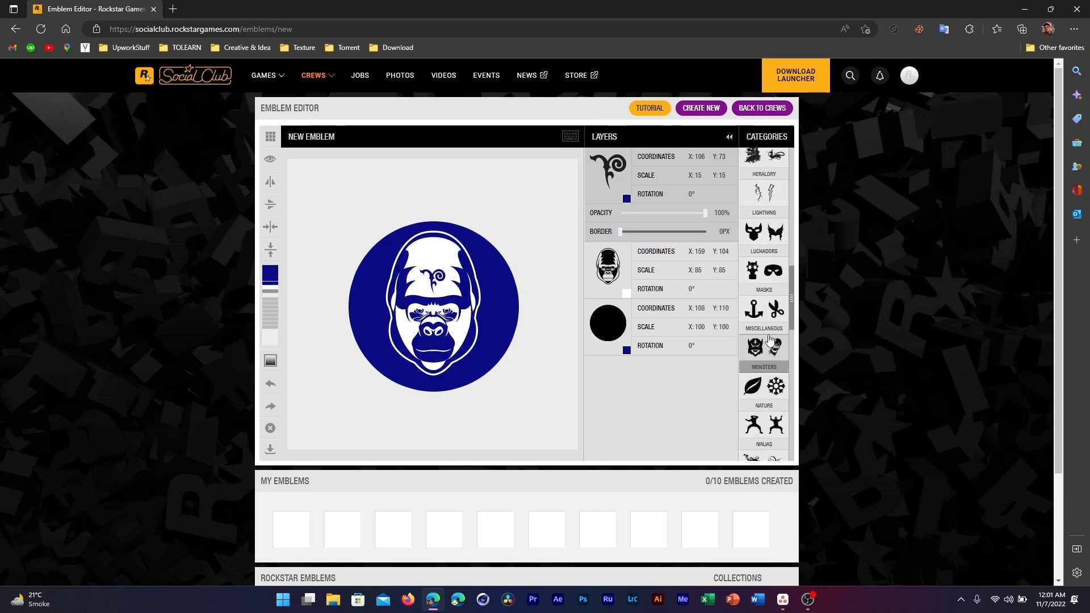
pyautogui.scroll(3, 770, 339)
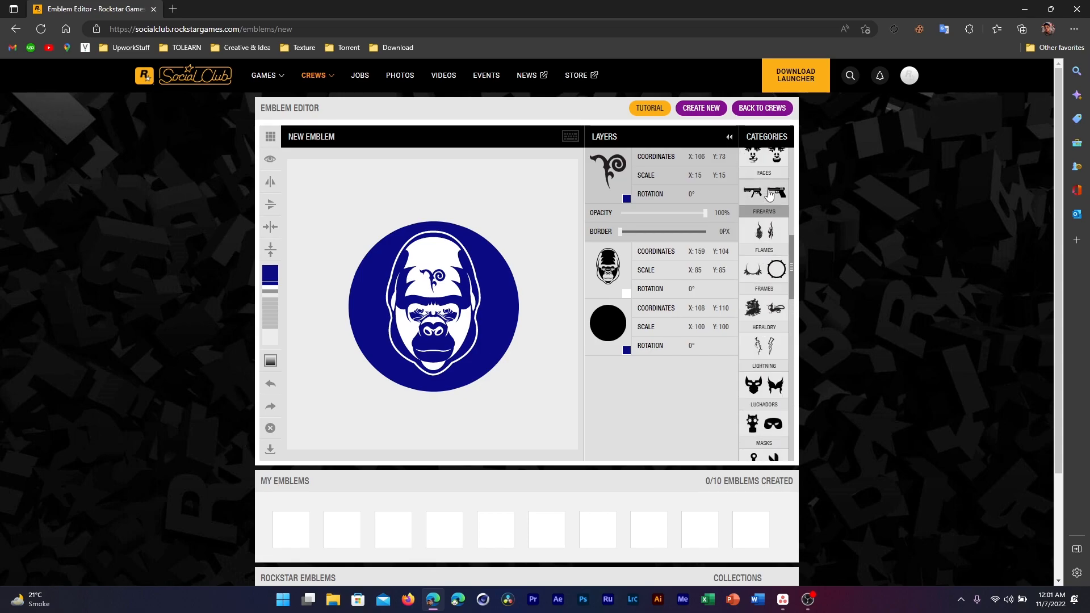
pyautogui.click(761, 193)
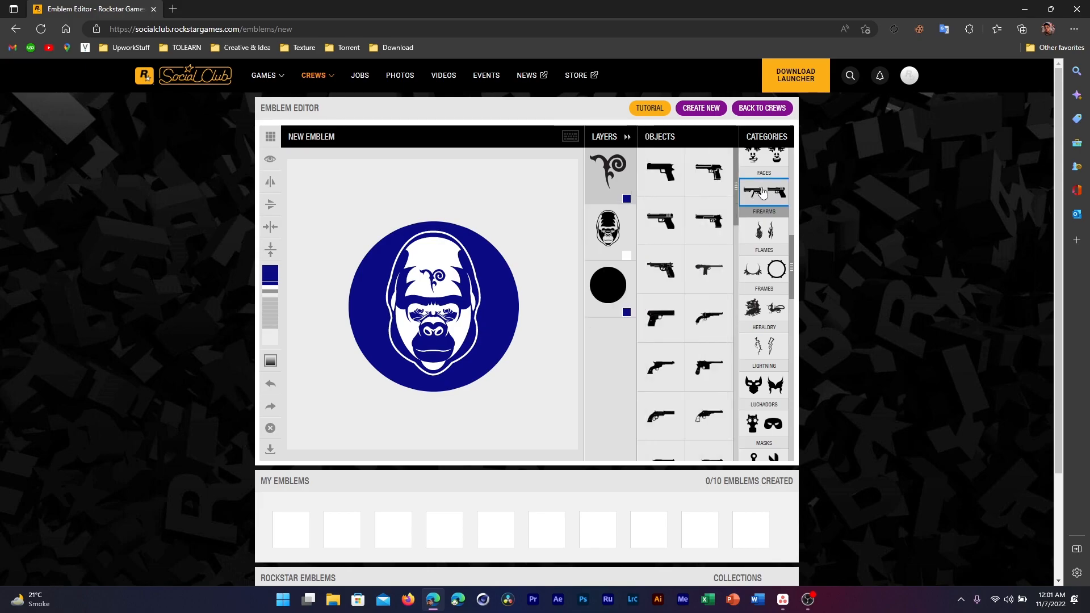
pyautogui.scroll(-3, 676, 285)
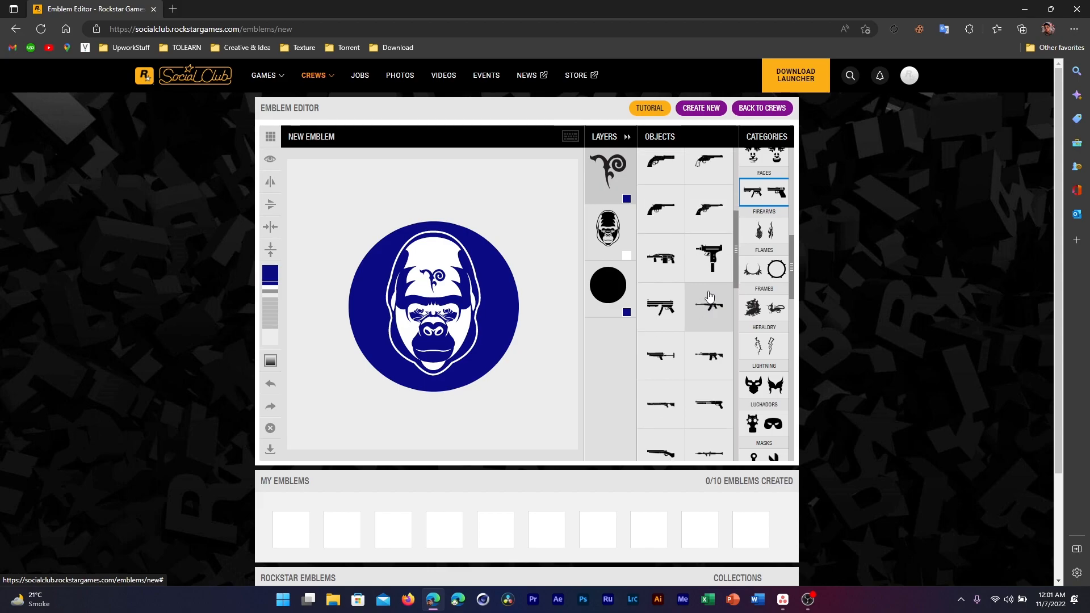
pyautogui.click(709, 296)
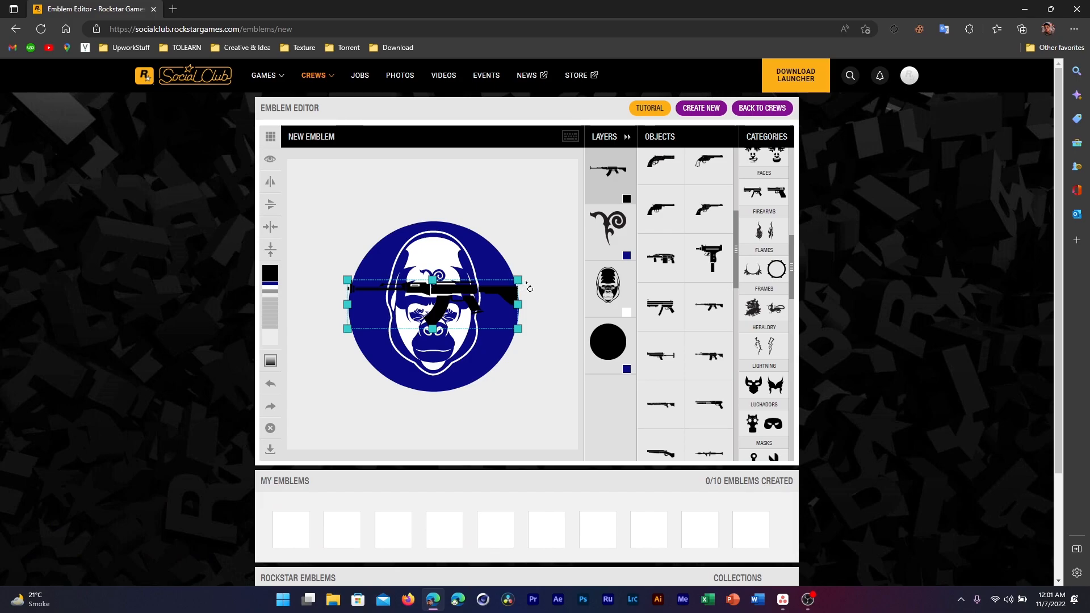
# Step: Tilt the rifle diagonally with its barrel pointing up and left, and place its layer between the gorilla head and the circle
pyautogui.moveTo(527, 284); pyautogui.dragTo(441, 317)
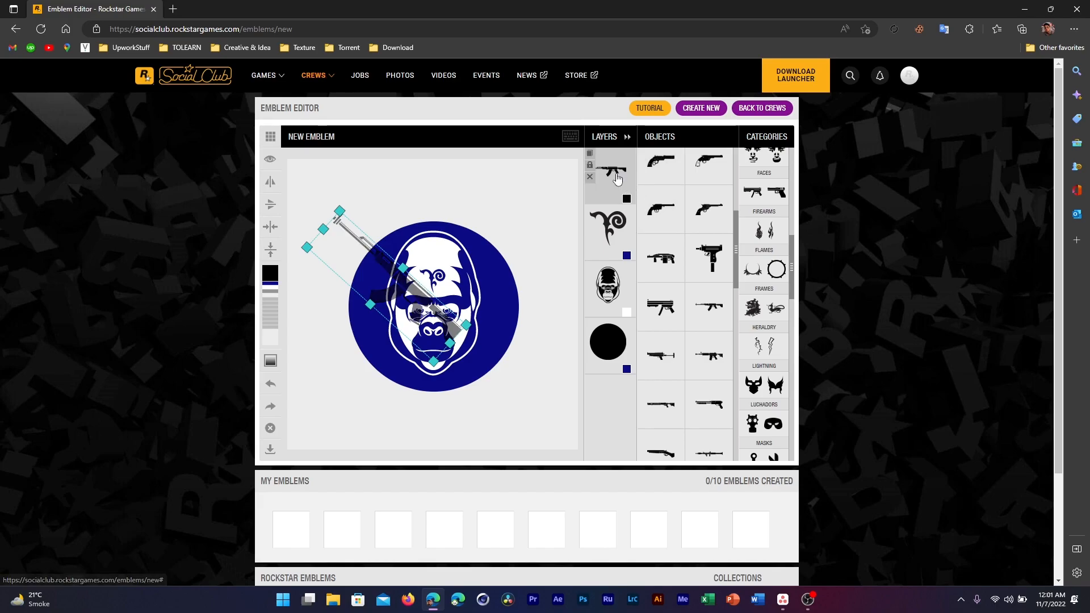
pyautogui.moveTo(613, 173); pyautogui.dragTo(612, 292)
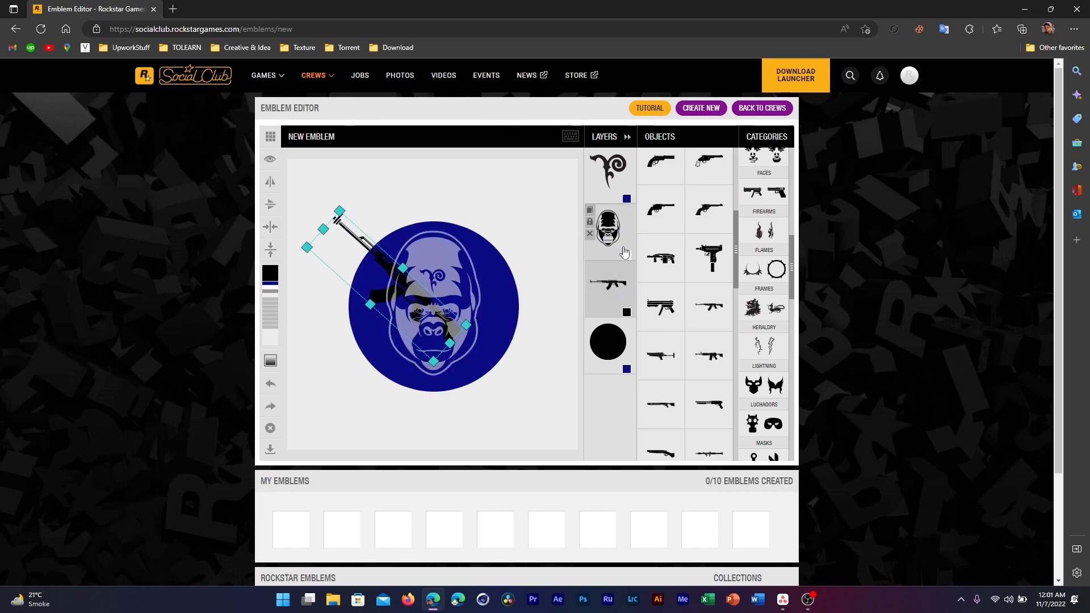
pyautogui.click(272, 274)
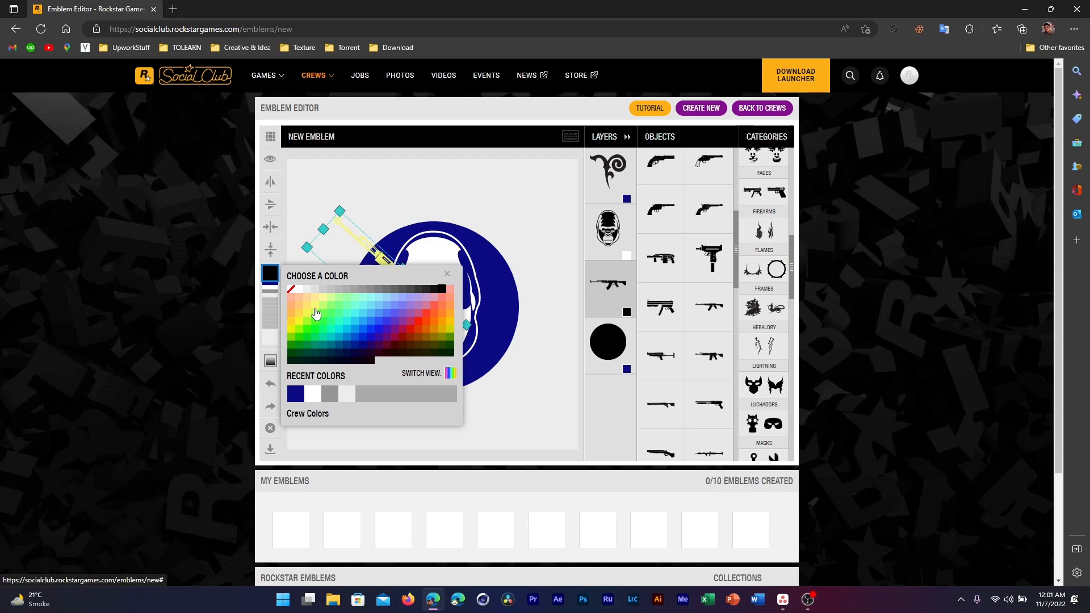
pyautogui.click(350, 244)
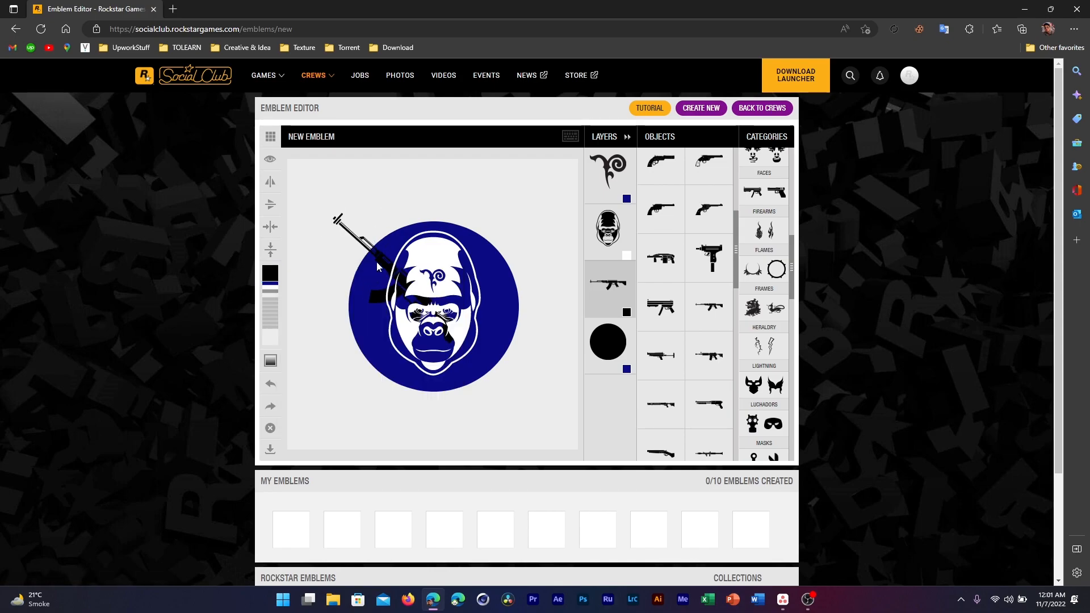
pyautogui.click(591, 278)
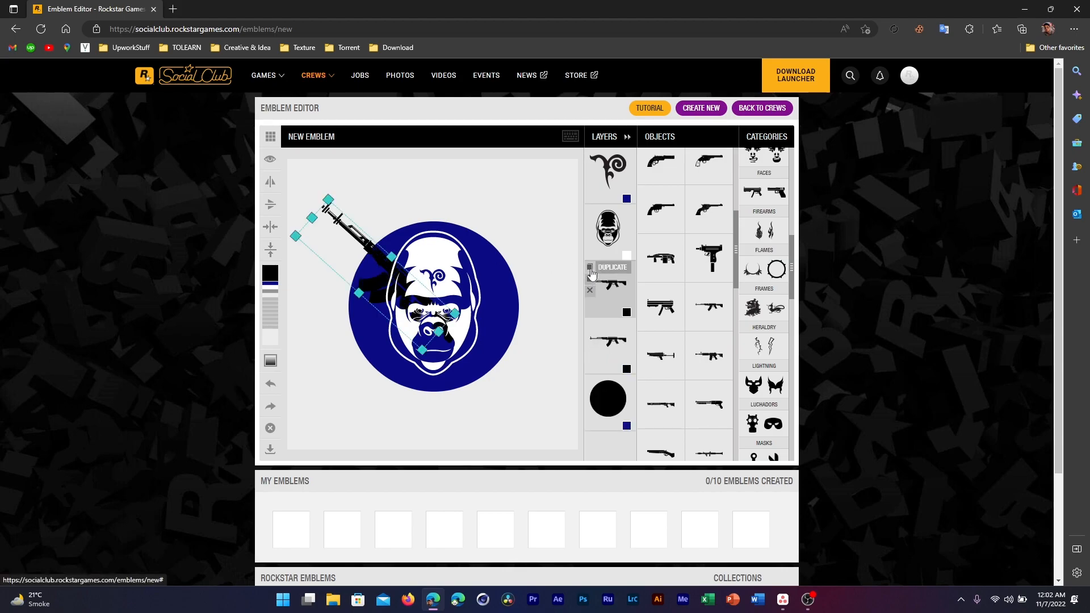
pyautogui.click(591, 291)
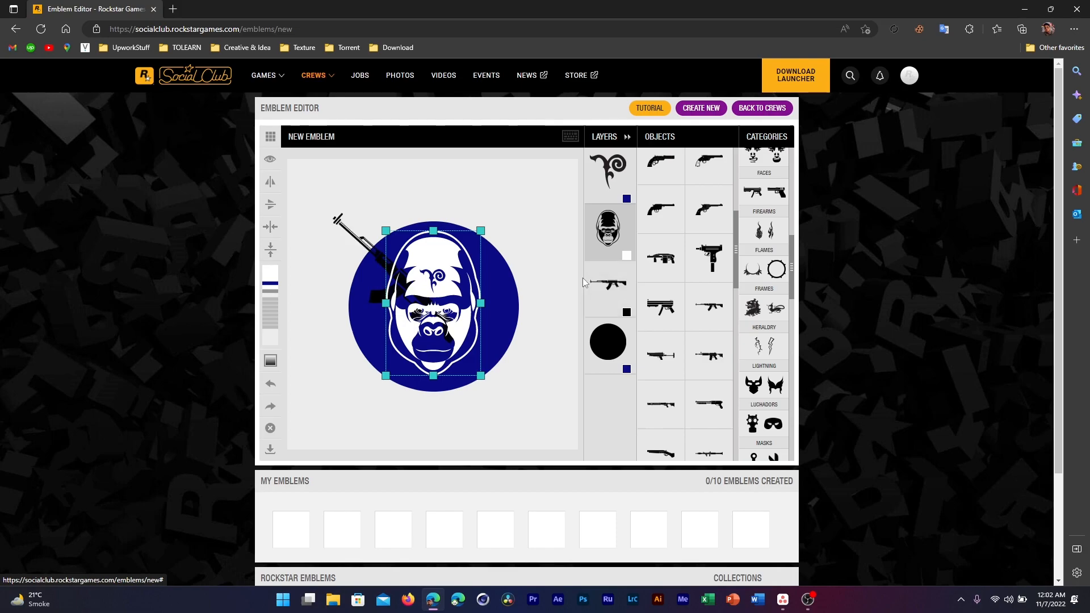
pyautogui.click(591, 272)
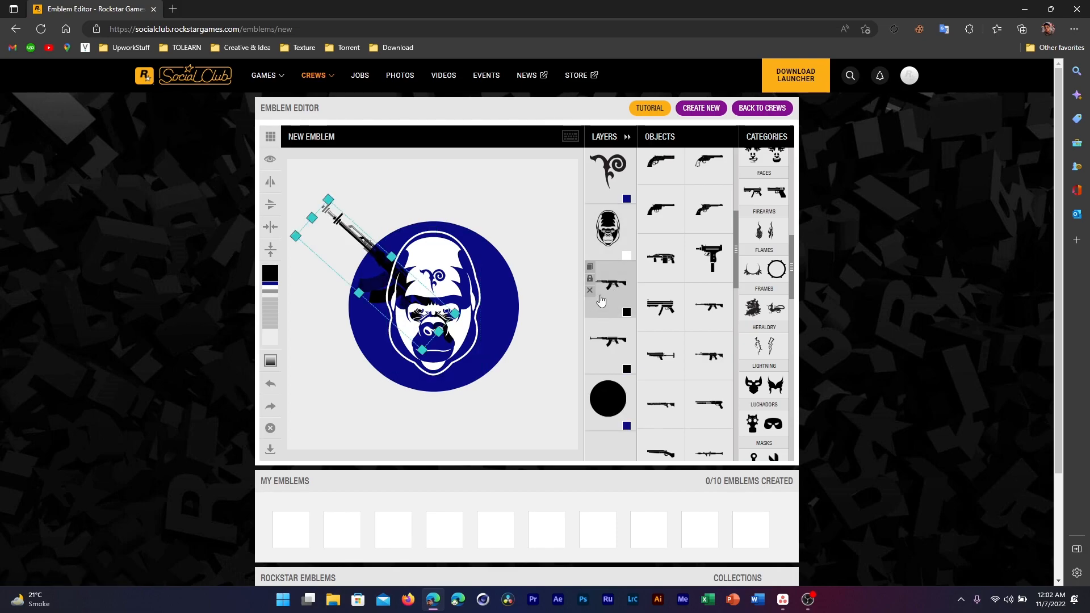
pyautogui.click(591, 292)
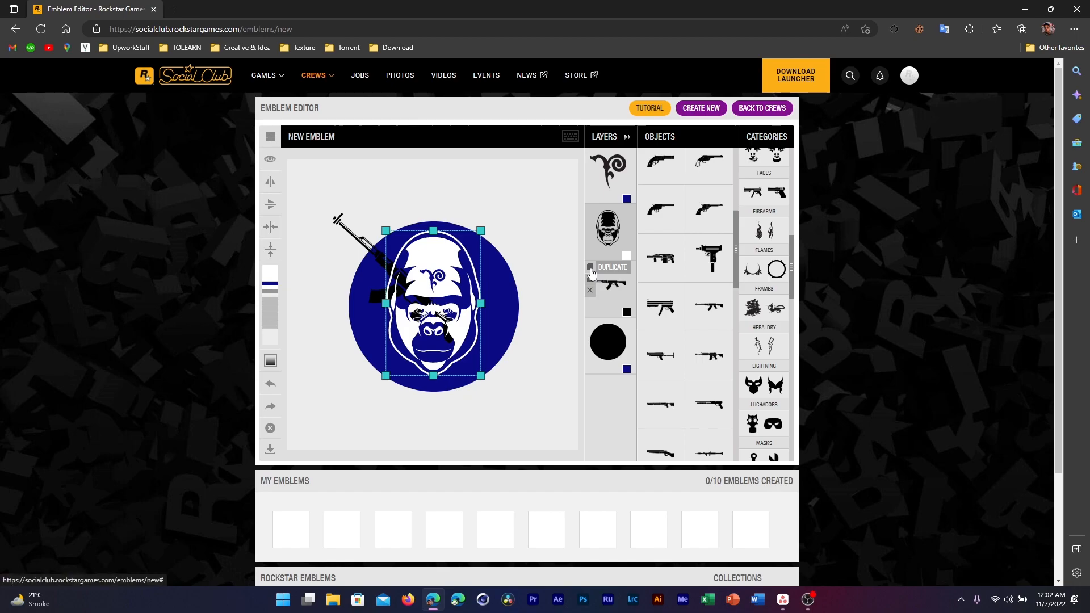
# Step: Duplicate the rifle layer and flip the copy horizontally
pyautogui.click(590, 267)
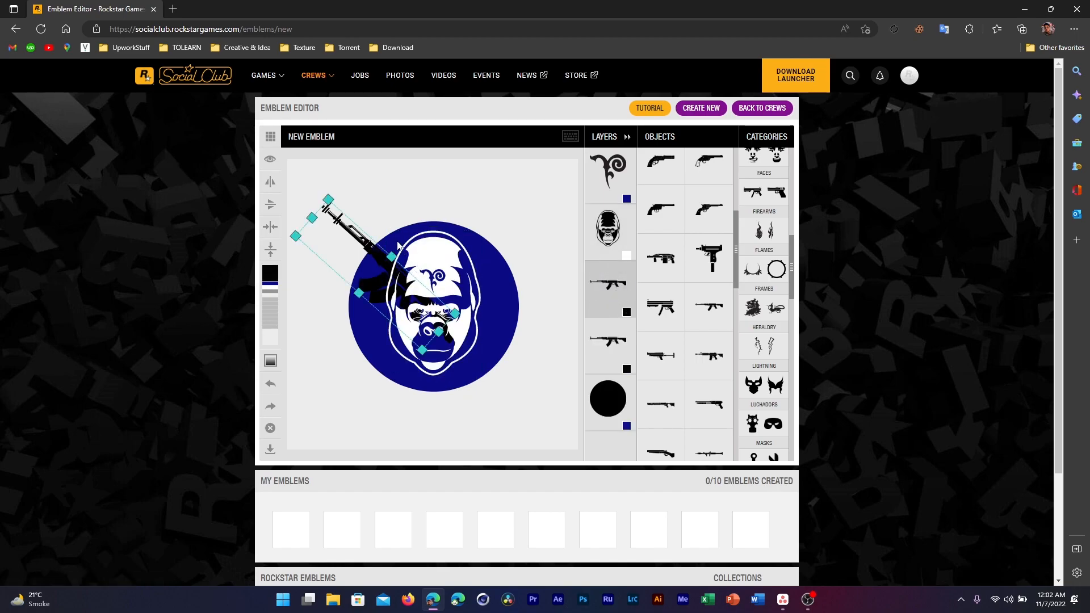
pyautogui.click(272, 183)
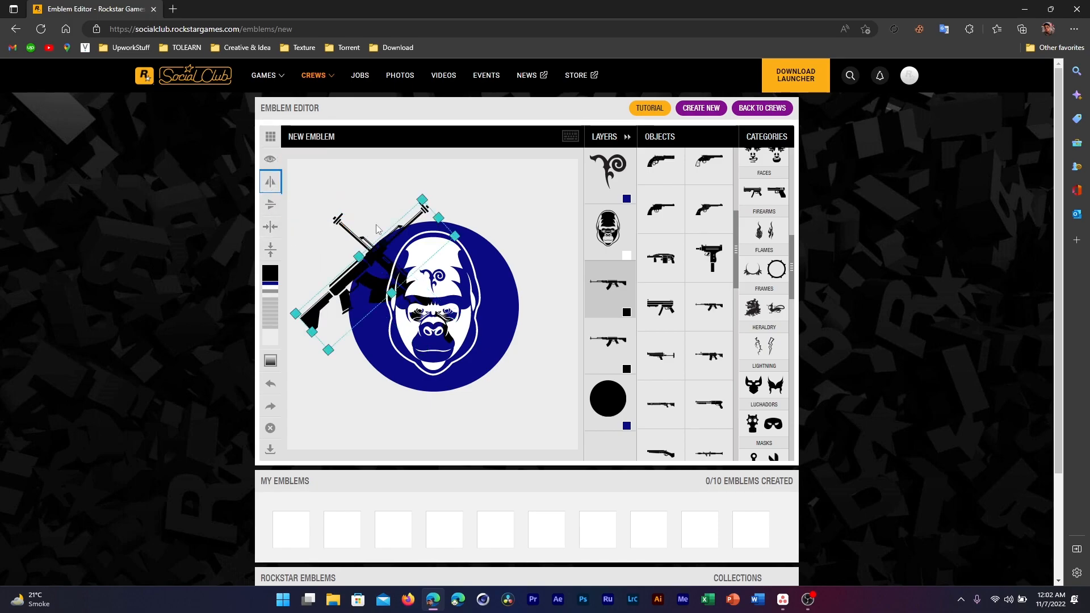
# Step: Move the mirrored rifle to the opposite side of the gorilla head so the two rifles cross symmetrically behind it
pyautogui.moveTo(347, 283); pyautogui.dragTo(450, 300)
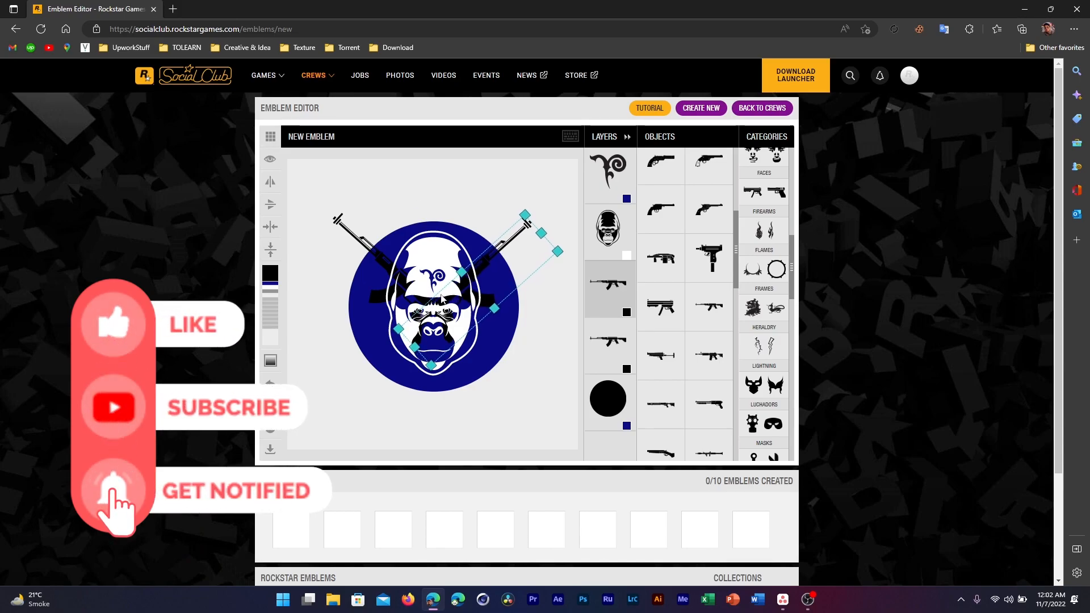
pyautogui.click(463, 194)
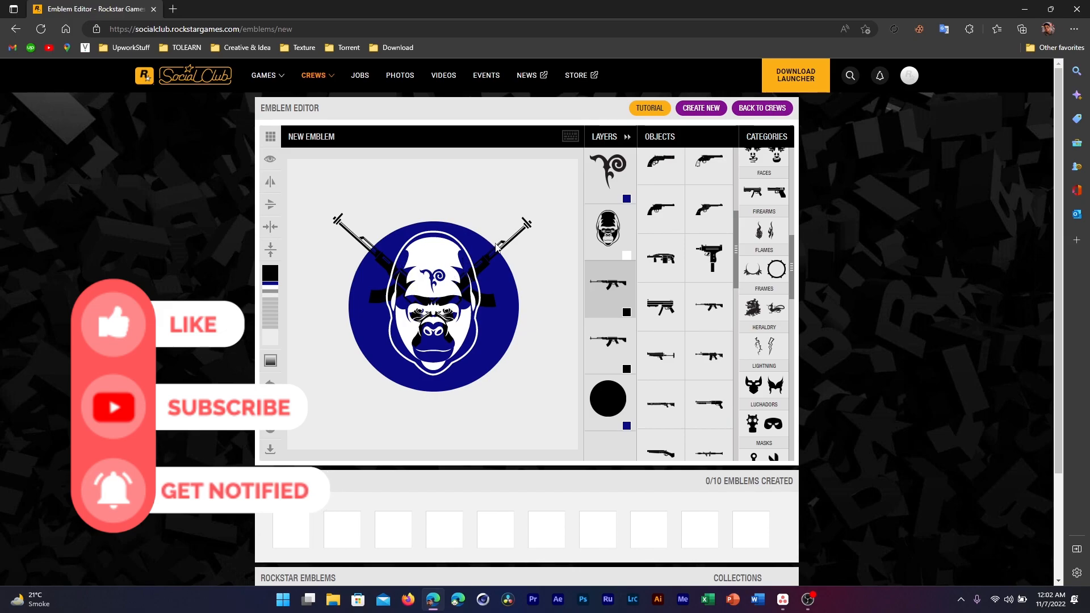
# Step: Start a fill gradient on the mirrored rifle, trying a light grey first colour and returning it to black
pyautogui.click(278, 364)
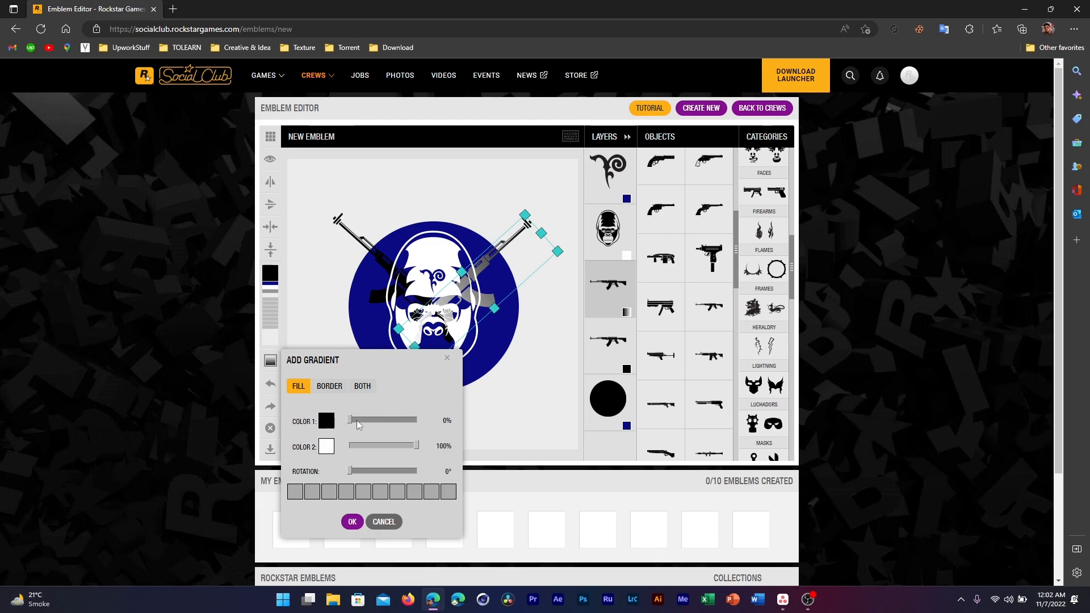
pyautogui.moveTo(352, 419)
pyautogui.mouseDown()
pyautogui.moveTo(382, 420)
pyautogui.moveTo(353, 418)
pyautogui.mouseUp()
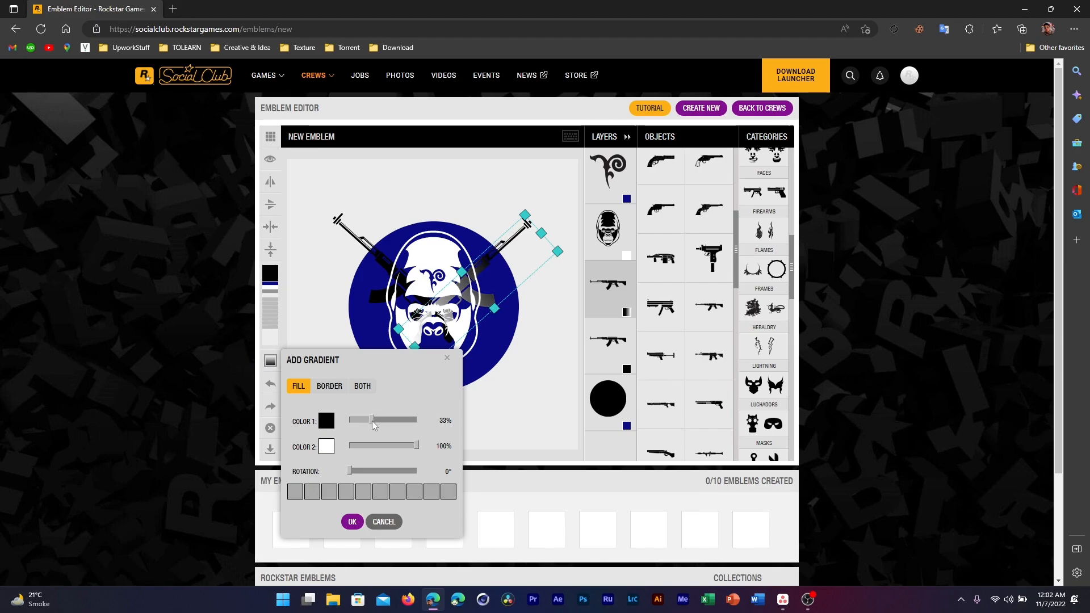
pyautogui.click(326, 421)
pyautogui.click(406, 473)
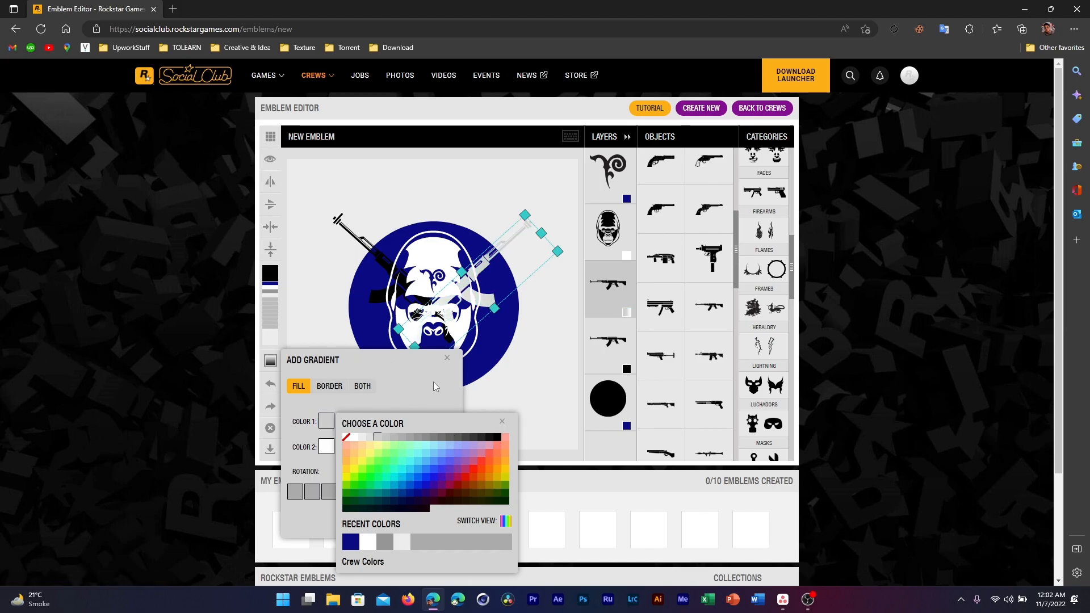
pyautogui.click(502, 422)
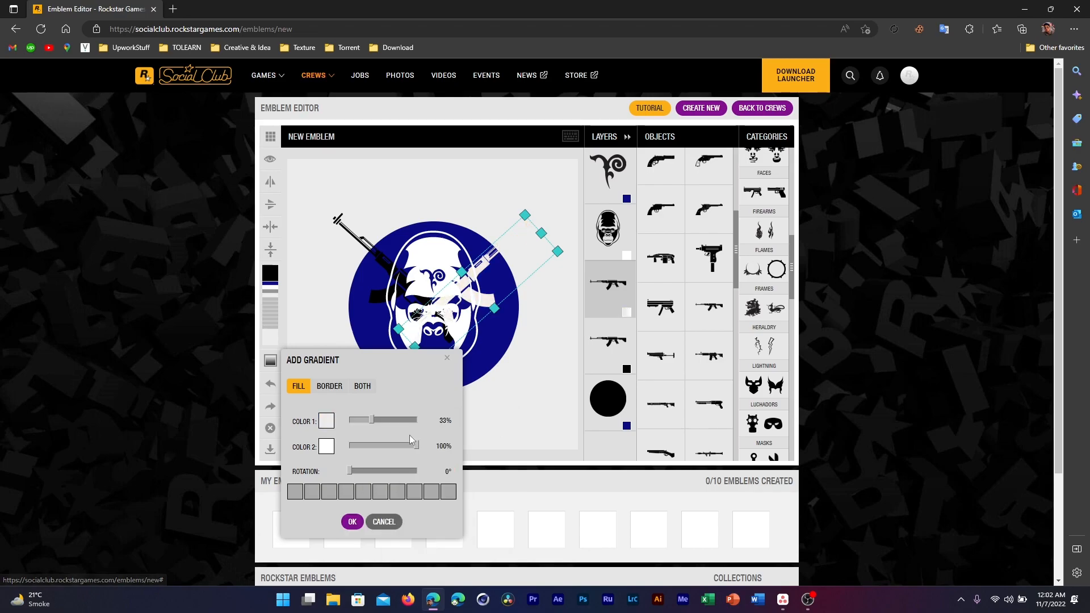
pyautogui.click(326, 422)
pyautogui.click(498, 442)
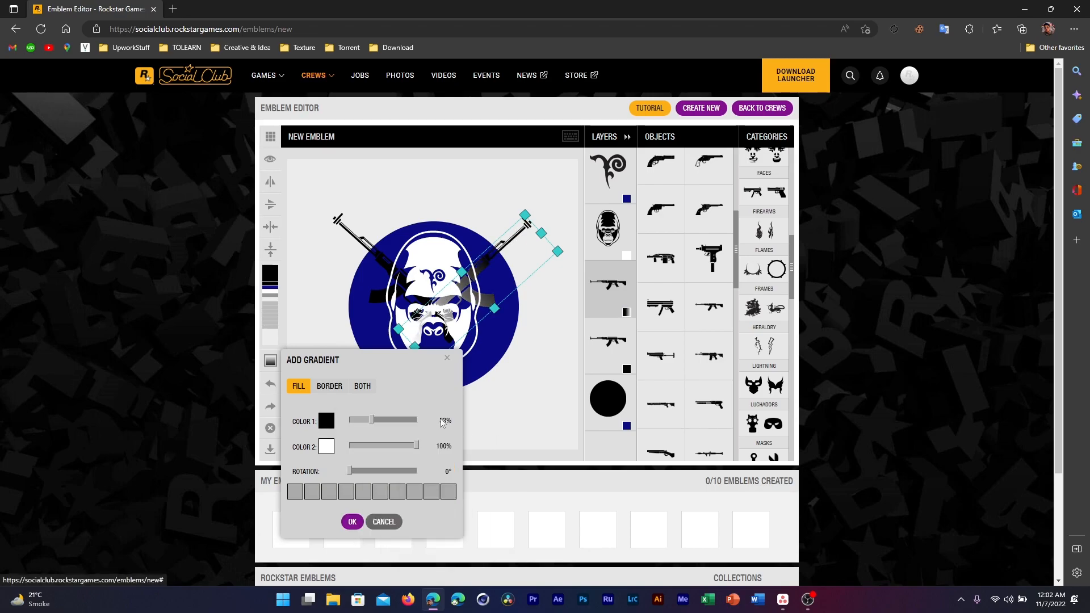
# Step: Set the gradient's second colour to dark blue, place the colour stops at 27% and 96%, and apply it
pyautogui.click(333, 445)
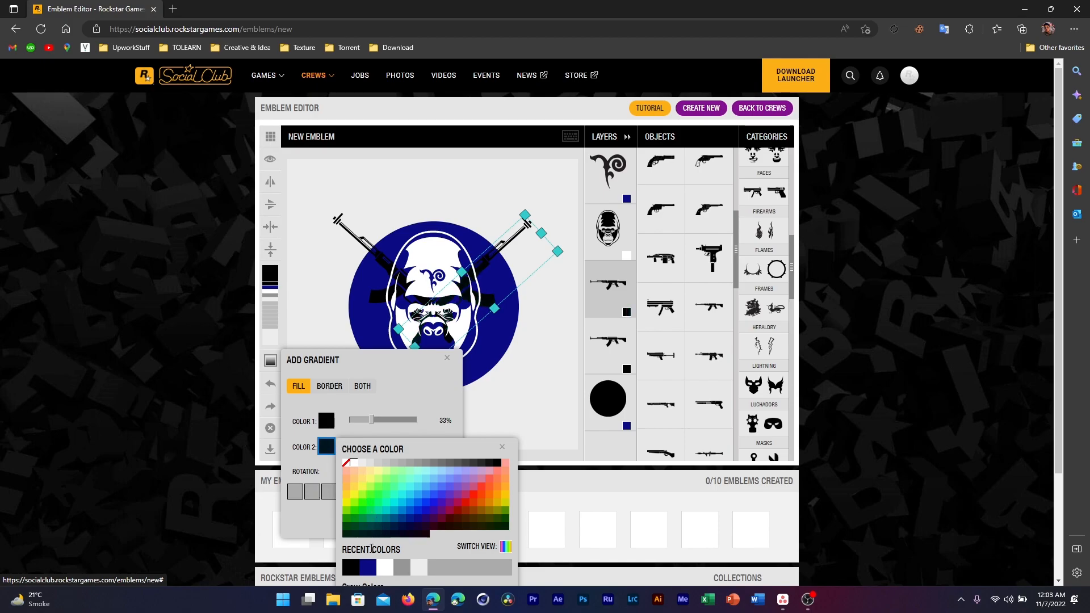
pyautogui.click(370, 568)
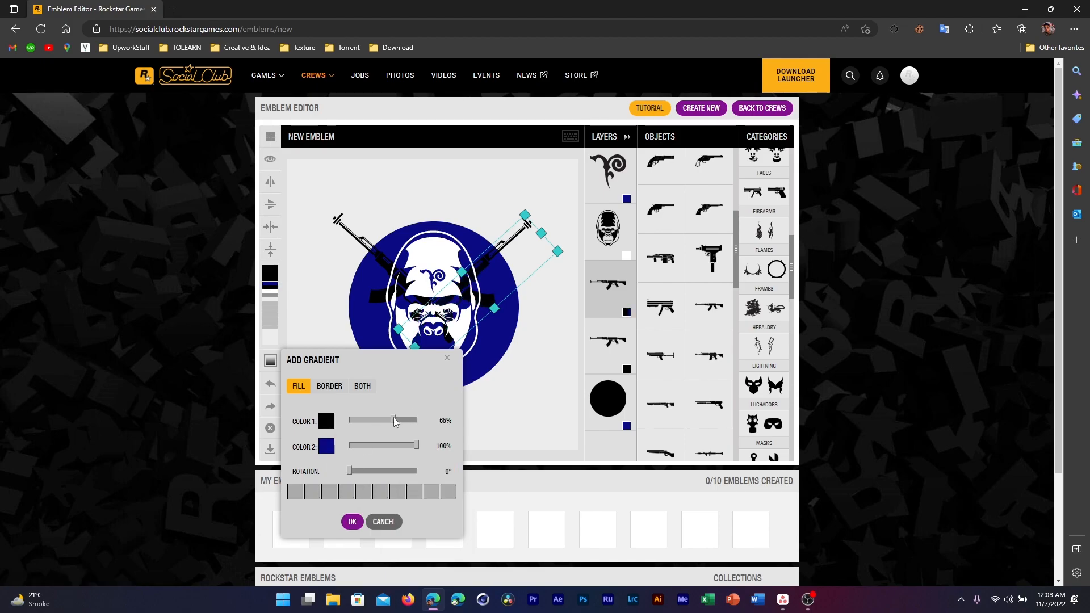
pyautogui.moveTo(373, 420); pyautogui.dragTo(407, 450)
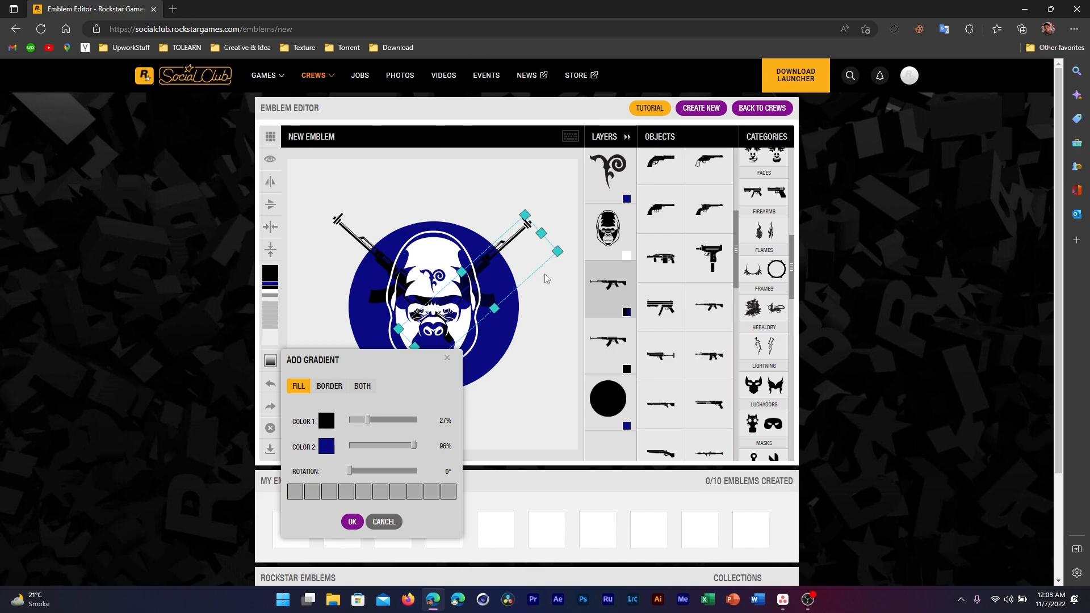
pyautogui.click(352, 521)
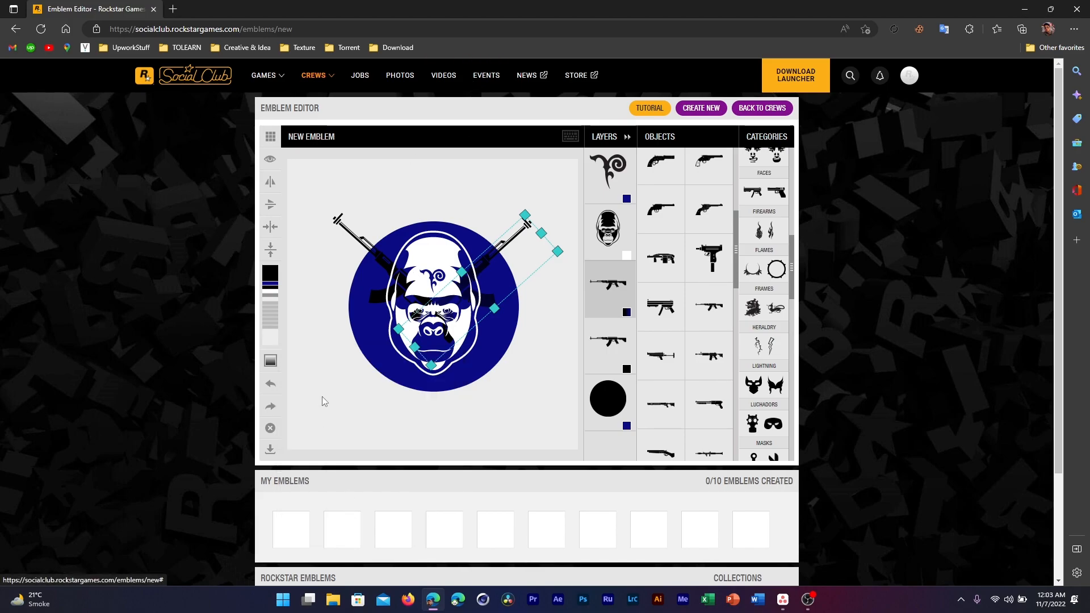
# Step: Try to give the original, unflipped rifle a fill gradient
pyautogui.click(380, 260)
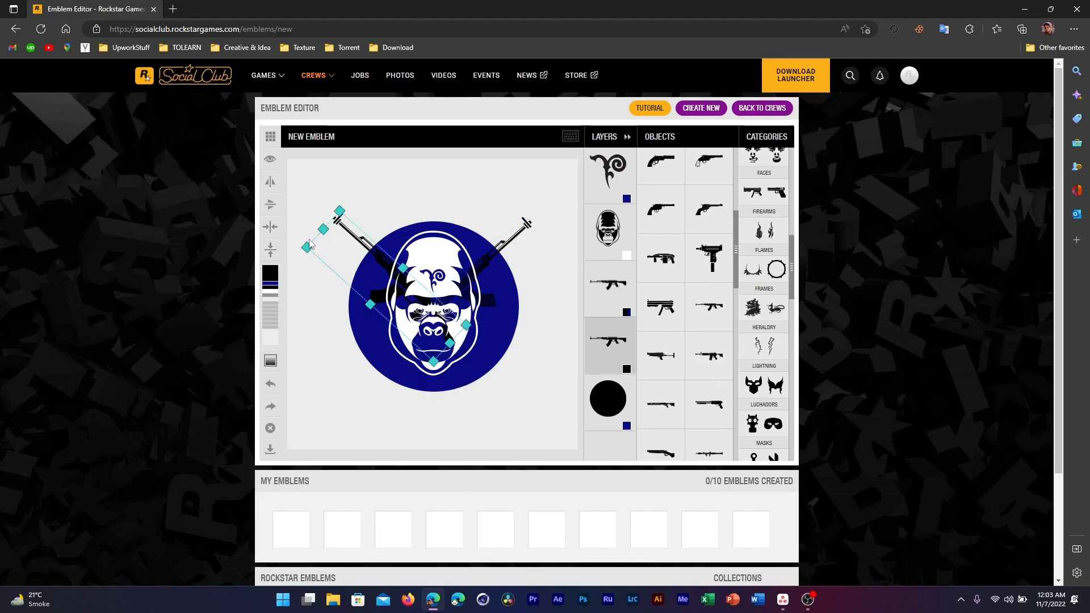
pyautogui.click(270, 274)
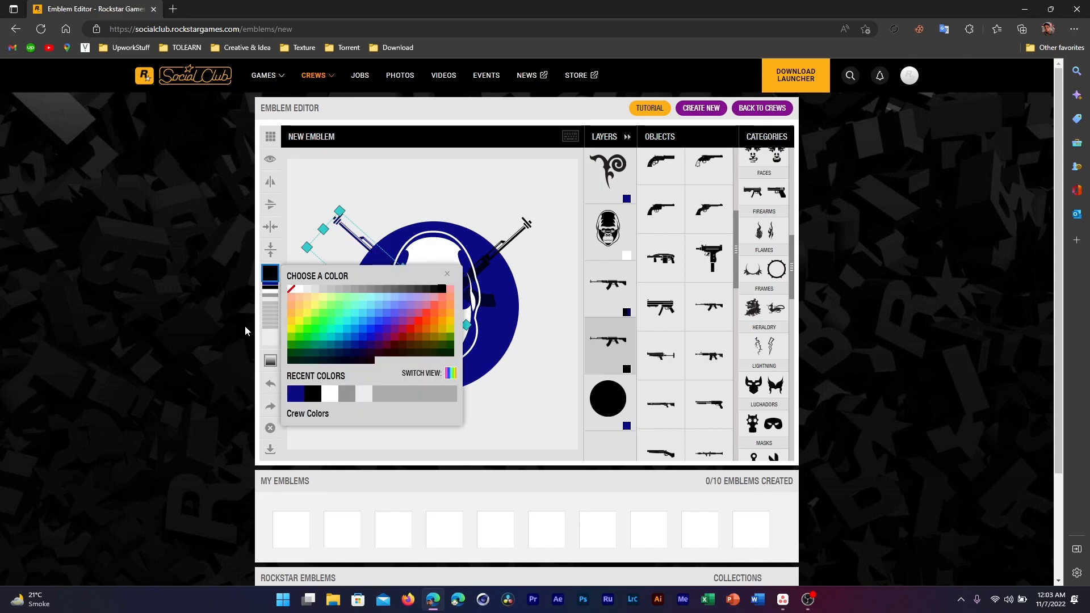
pyautogui.click(271, 363)
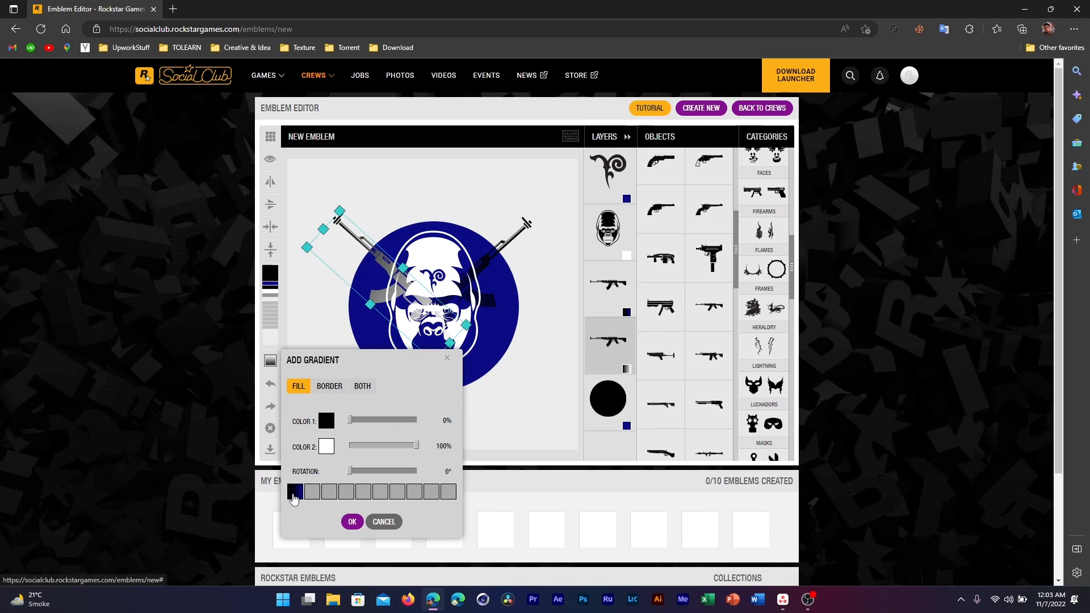
pyautogui.click(421, 207)
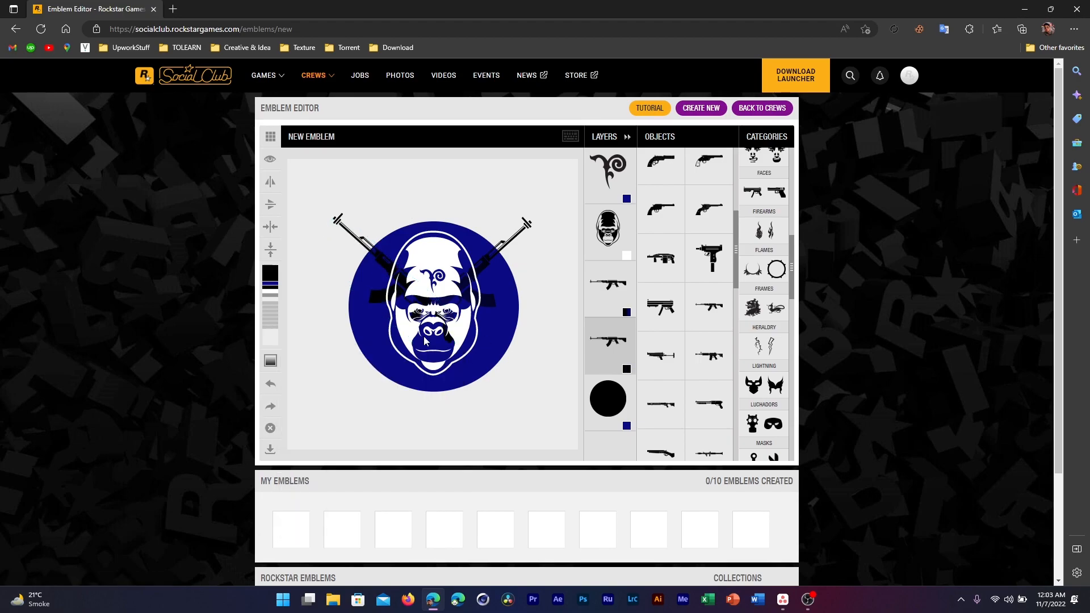
# Step: Browse the remaining object categories and show the objects in the Logos category
pyautogui.scroll(-3, 761, 309)
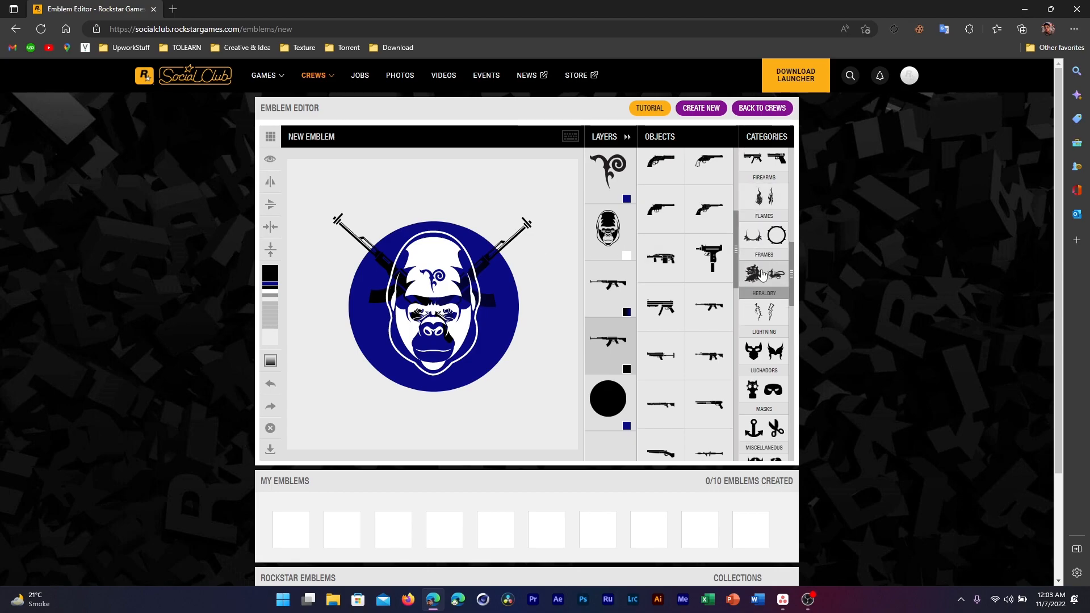
pyautogui.scroll(-1, 734, 309)
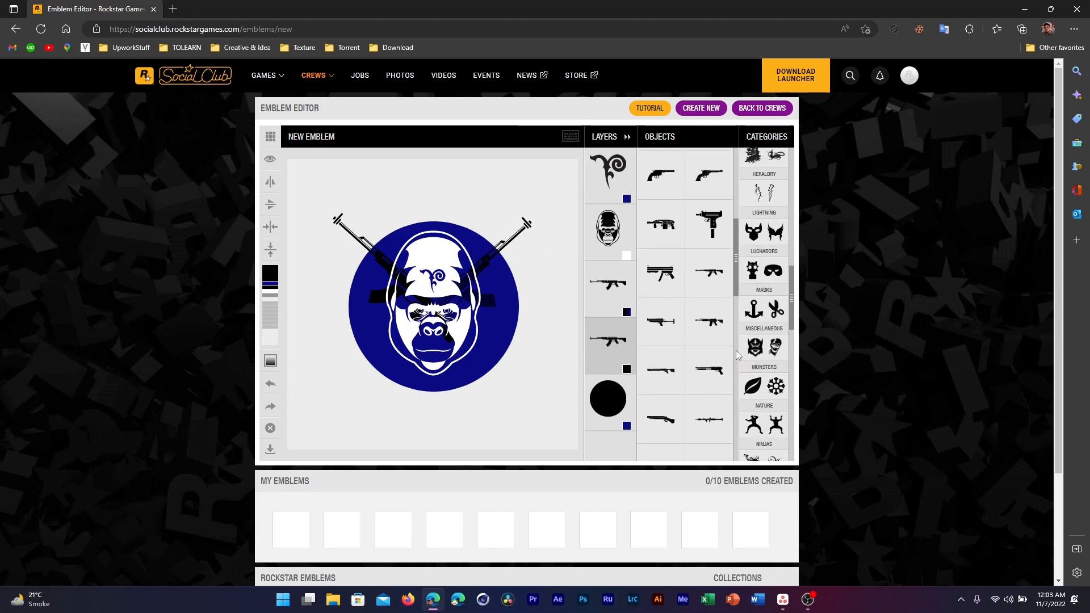
pyautogui.scroll(-3, 766, 324)
pyautogui.scroll(-10, 766, 325)
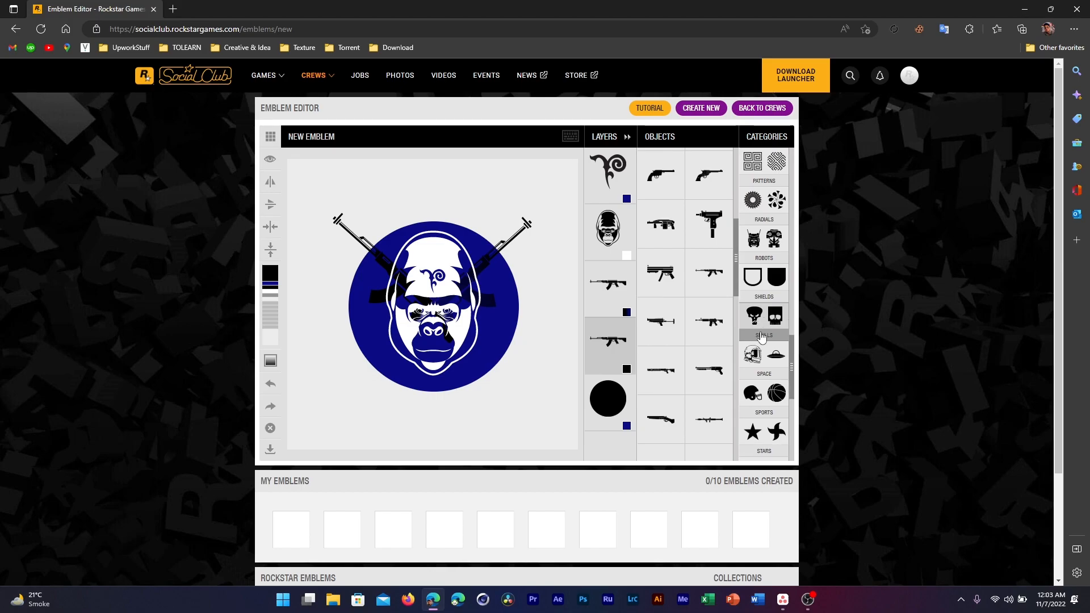
pyautogui.scroll(-5, 763, 349)
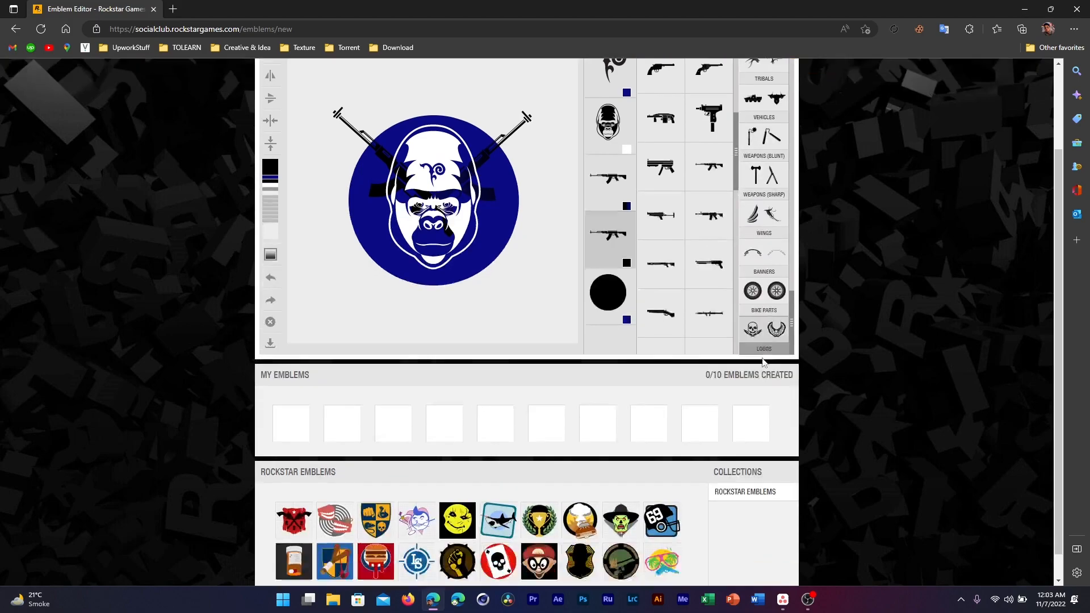
pyautogui.scroll(2, 709, 398)
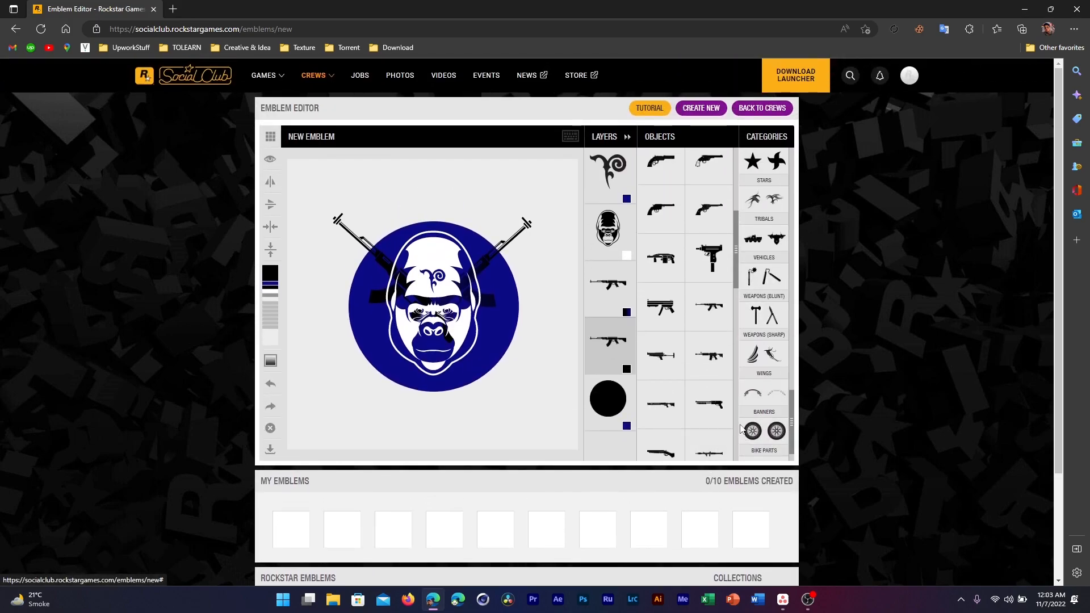
pyautogui.scroll(-4, 767, 433)
pyautogui.click(762, 309)
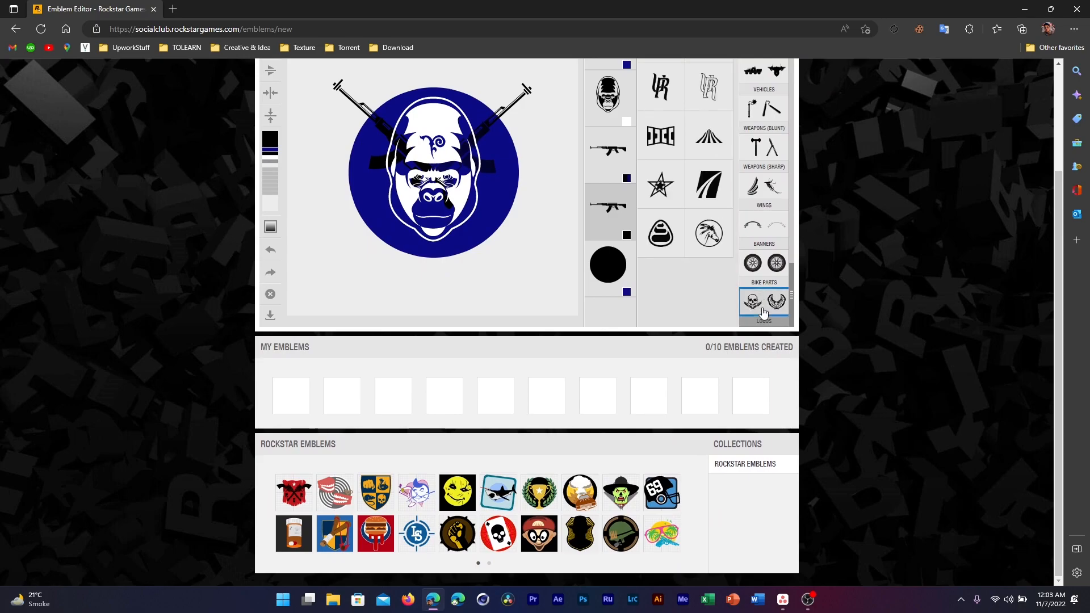
# Step: Try to load the yellow smiley face from the ready-made Rockstar Emblems, and stay on the current page
pyautogui.scroll(2, 663, 290)
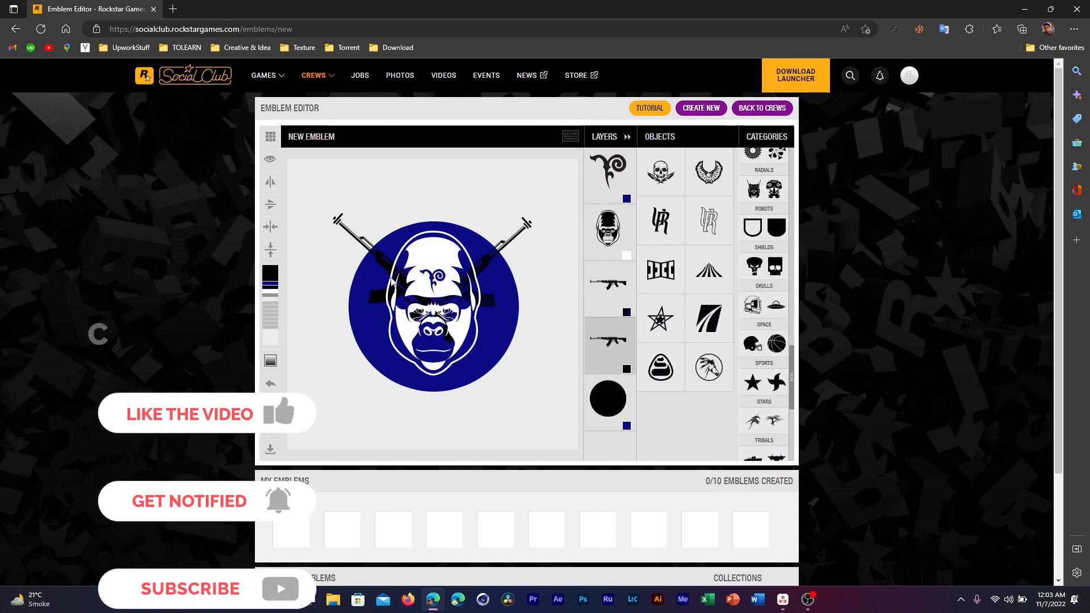
pyautogui.scroll(-2, 471, 278)
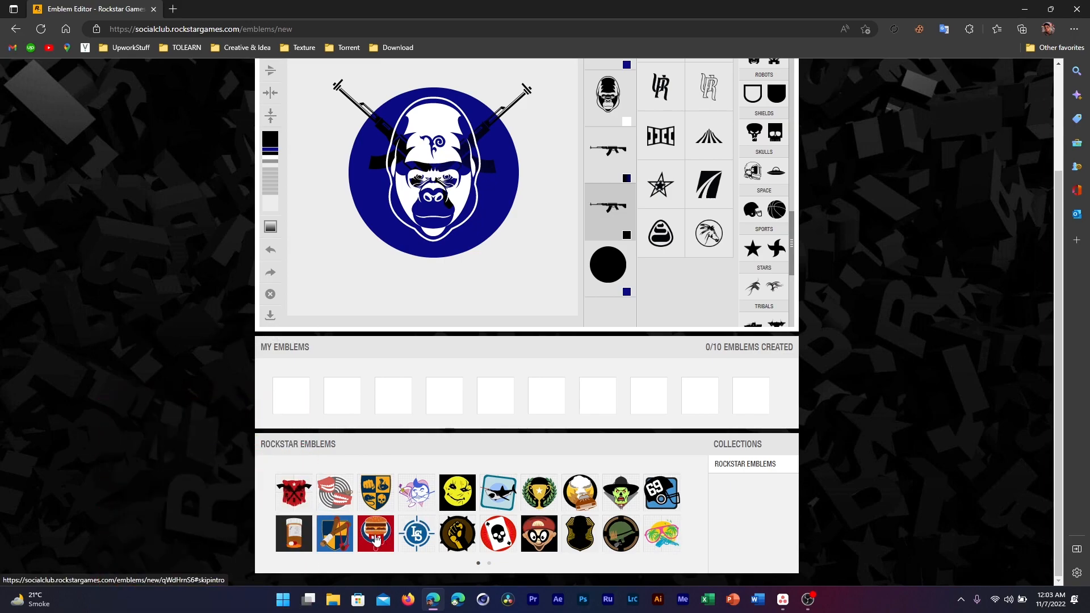
pyautogui.click(457, 509)
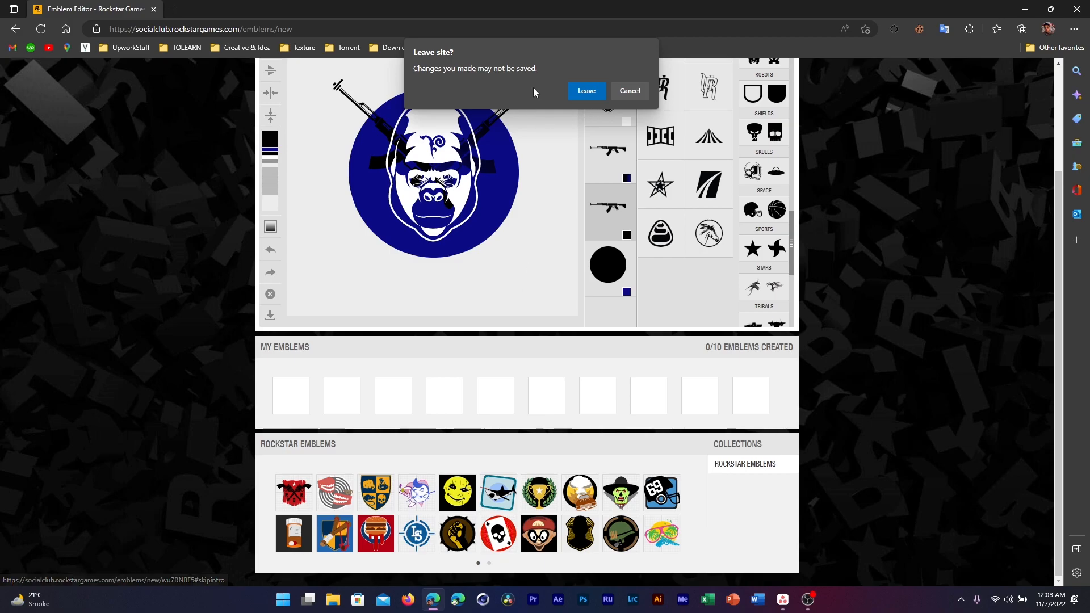
pyautogui.click(626, 90)
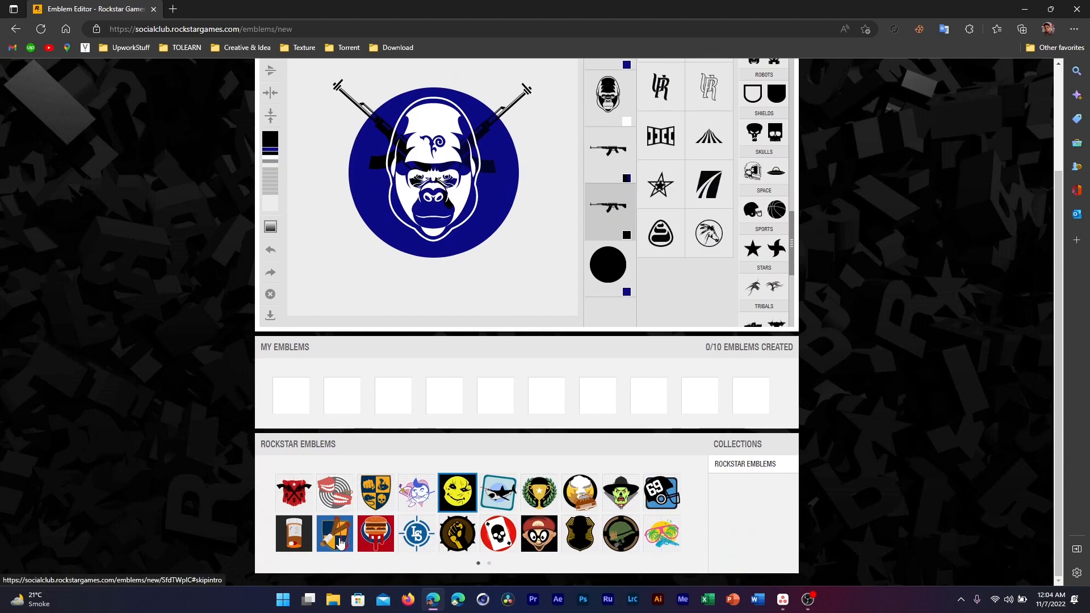
# Step: Delete the rifles, gorilla head, forehead ornament and circle layers to clear the emblem canvas
pyautogui.scroll(3, 447, 417)
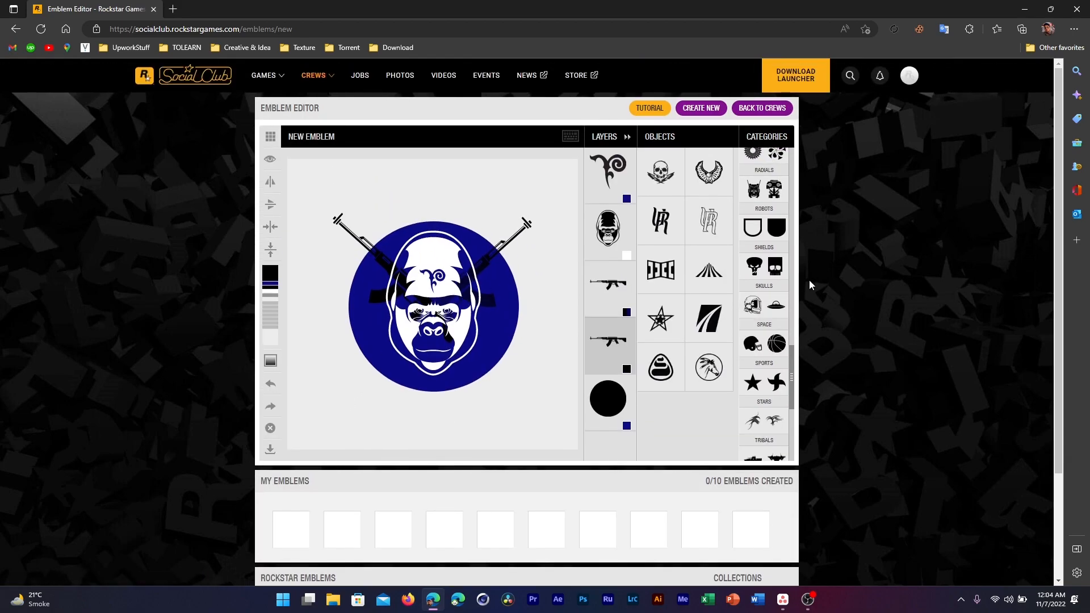
pyautogui.scroll(3, 775, 288)
pyautogui.scroll(8, 775, 288)
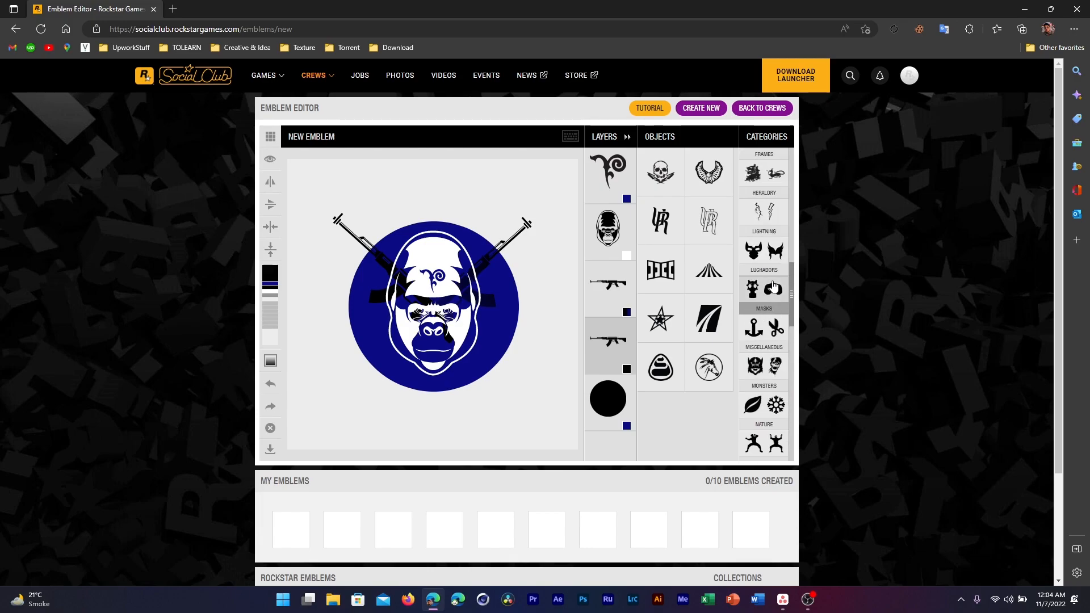
pyautogui.scroll(4, 761, 280)
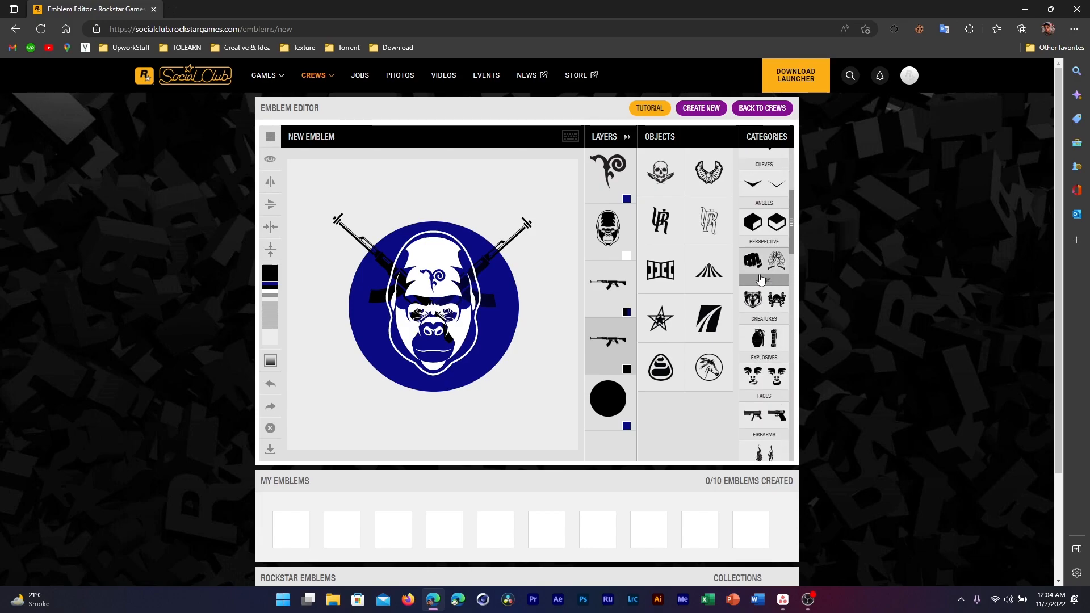
pyautogui.scroll(4, 765, 171)
pyautogui.scroll(1, 764, 172)
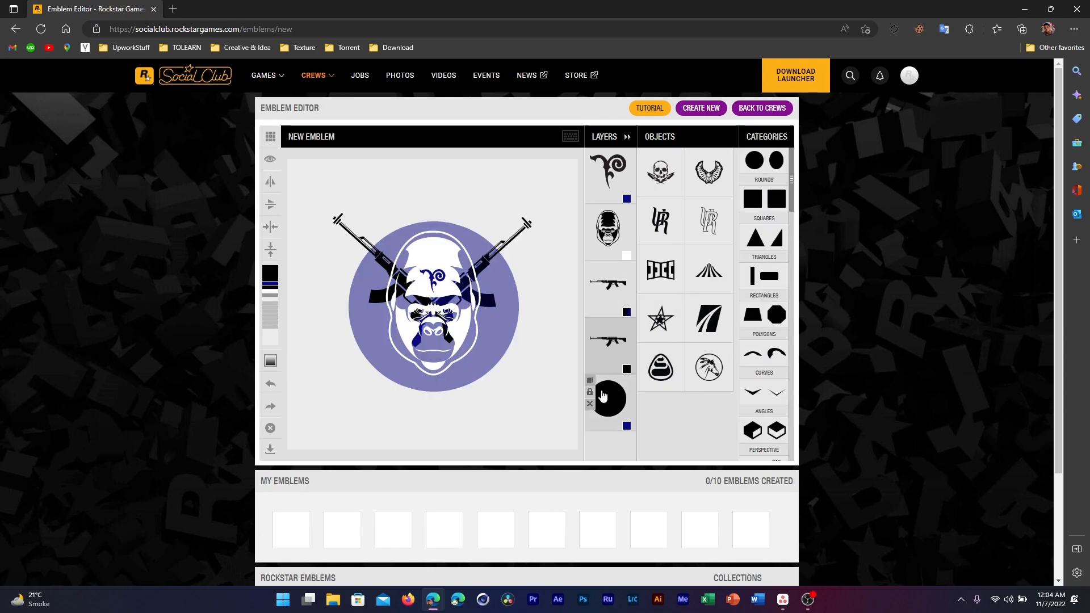
pyautogui.click(594, 348)
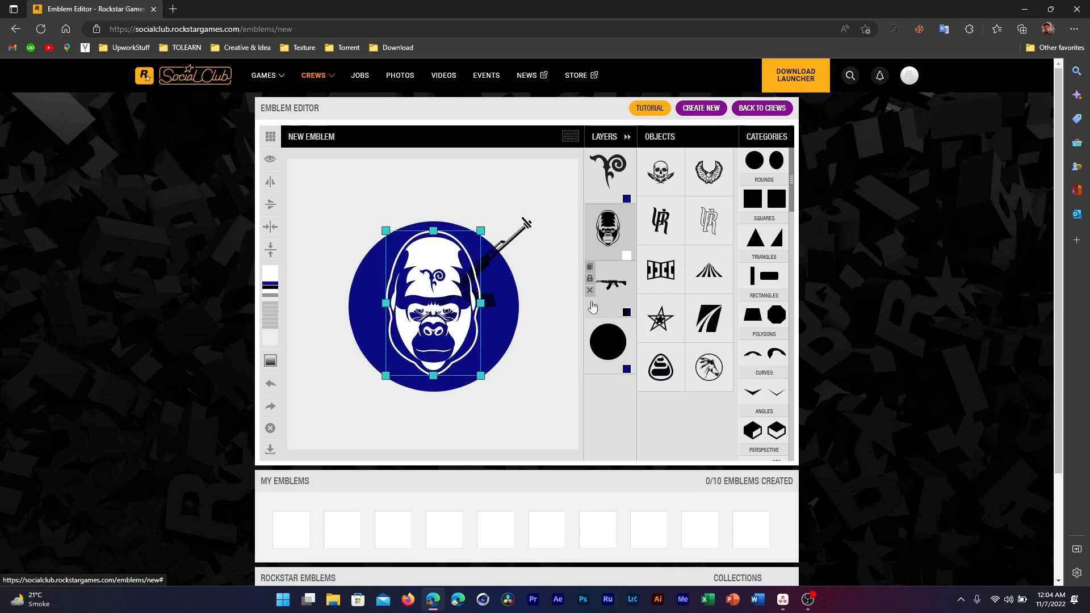
pyautogui.click(590, 291)
pyautogui.click(589, 234)
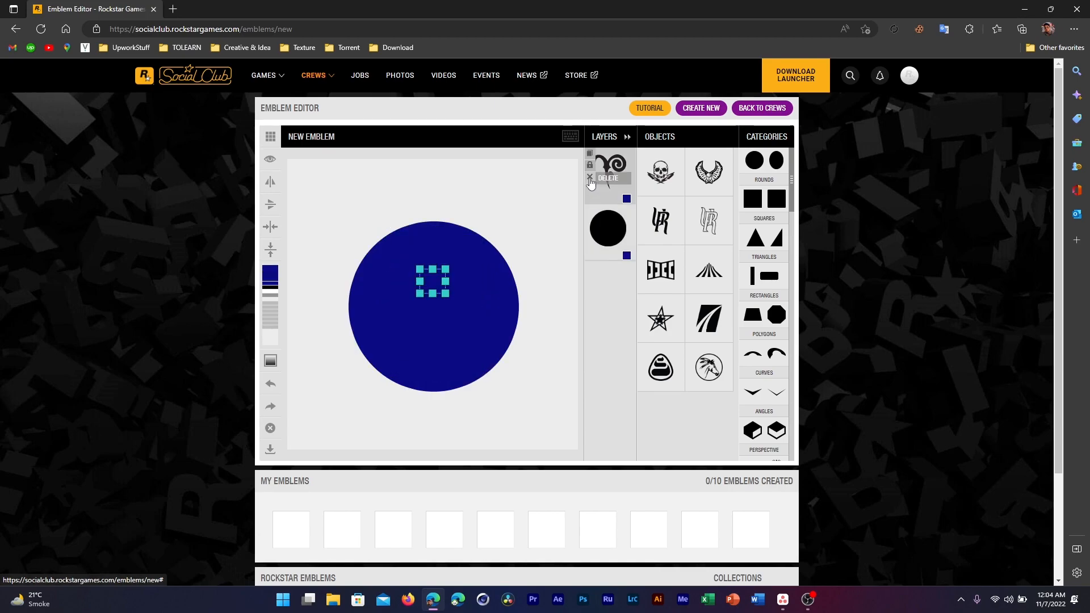
pyautogui.click(591, 178)
pyautogui.click(591, 177)
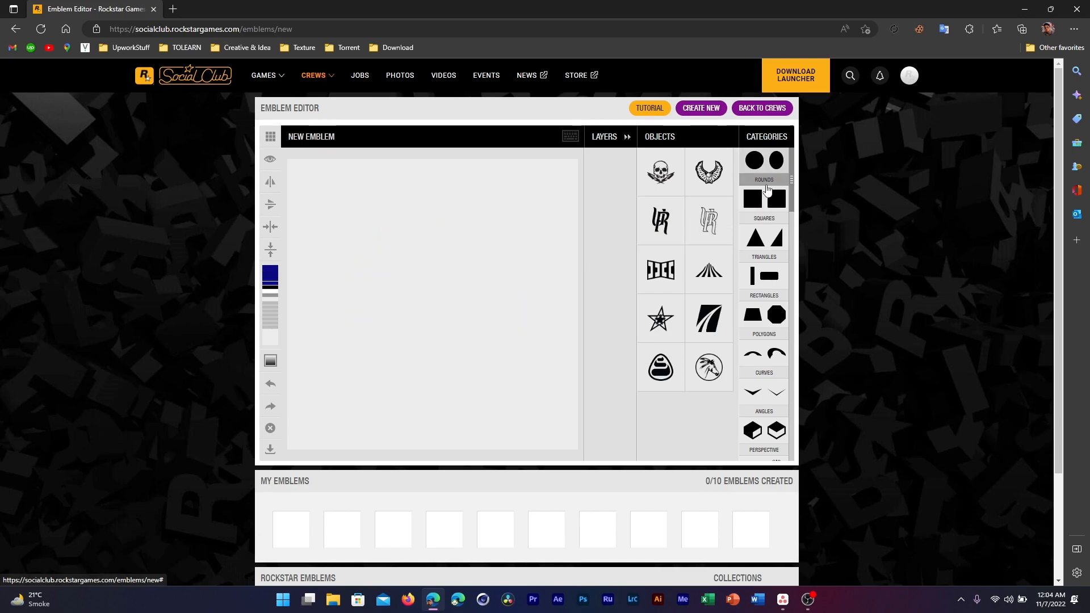
# Step: Add the solid circle from the Rounds category and flatten it into a wide ellipse in the upper canvas
pyautogui.click(764, 163)
pyautogui.moveTo(659, 172); pyautogui.dragTo(406, 275)
pyautogui.moveTo(432, 389); pyautogui.dragTo(466, 250)
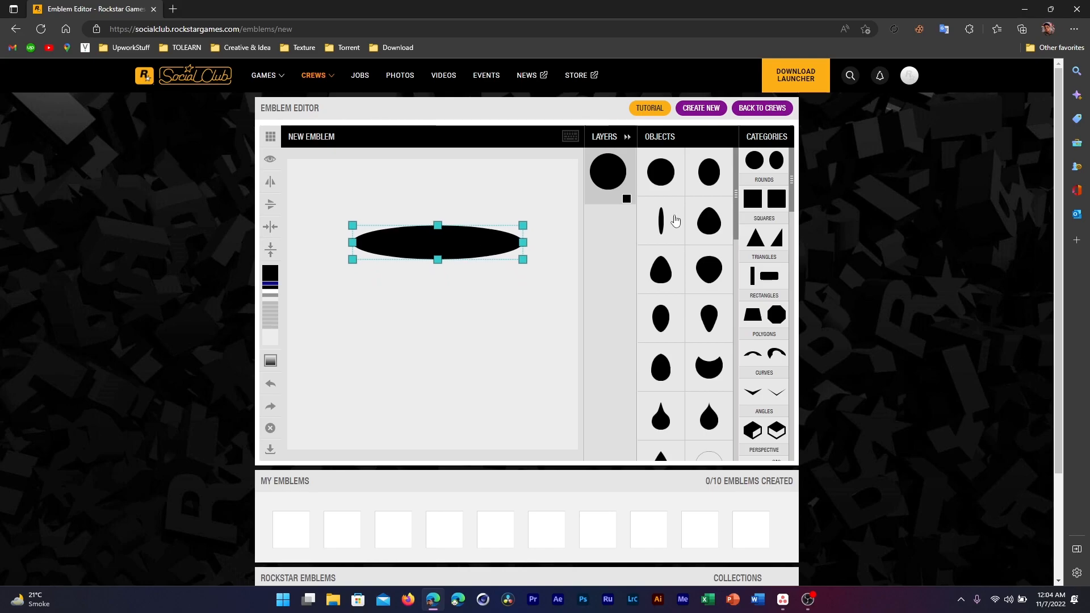
# Step: Add the solid square from the Squares category below the ellipse, matching its width and overlapping its lower half
pyautogui.click(779, 207)
pyautogui.moveTo(661, 172); pyautogui.dragTo(447, 314)
pyautogui.moveTo(439, 417)
pyautogui.mouseDown()
pyautogui.moveTo(438, 397)
pyautogui.moveTo(439, 417)
pyautogui.mouseUp()
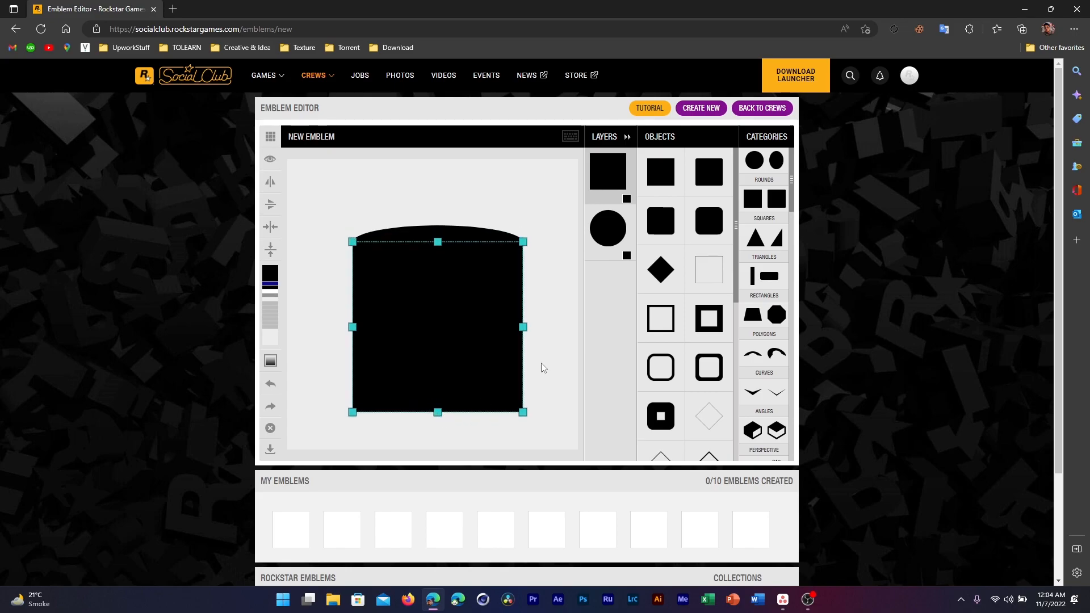
# Step: Reorder the square's layer beneath the flattened ellipse and select the ellipse
pyautogui.click(492, 233)
pyautogui.moveTo(607, 166); pyautogui.dragTo(608, 251)
pyautogui.click(451, 235)
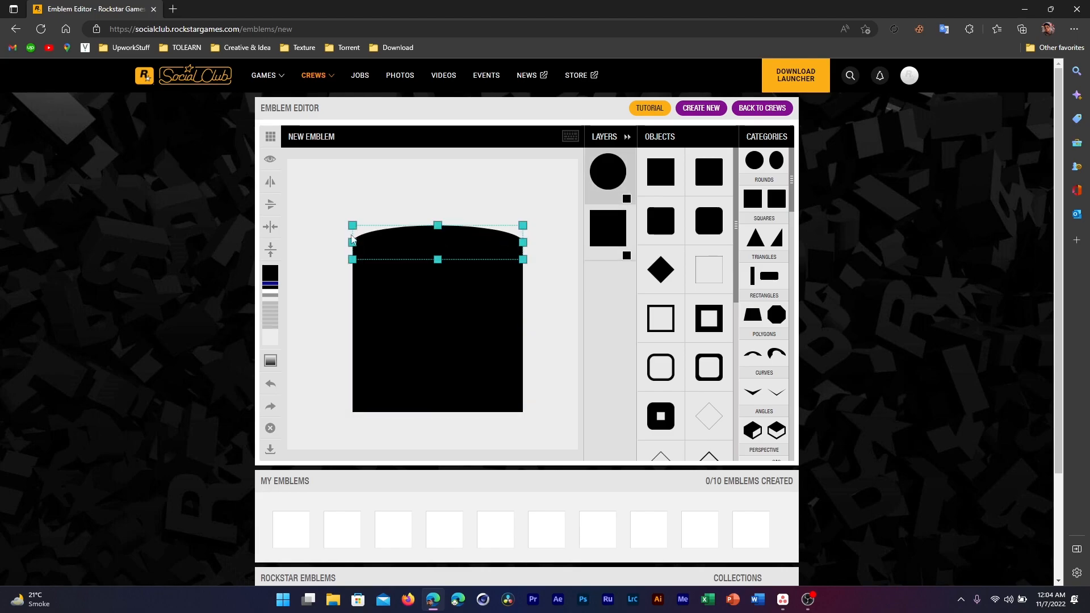
# Step: Fill the flattened ellipse with white and stretch the black square slightly taller at its upper and lower edges
pyautogui.click(273, 281)
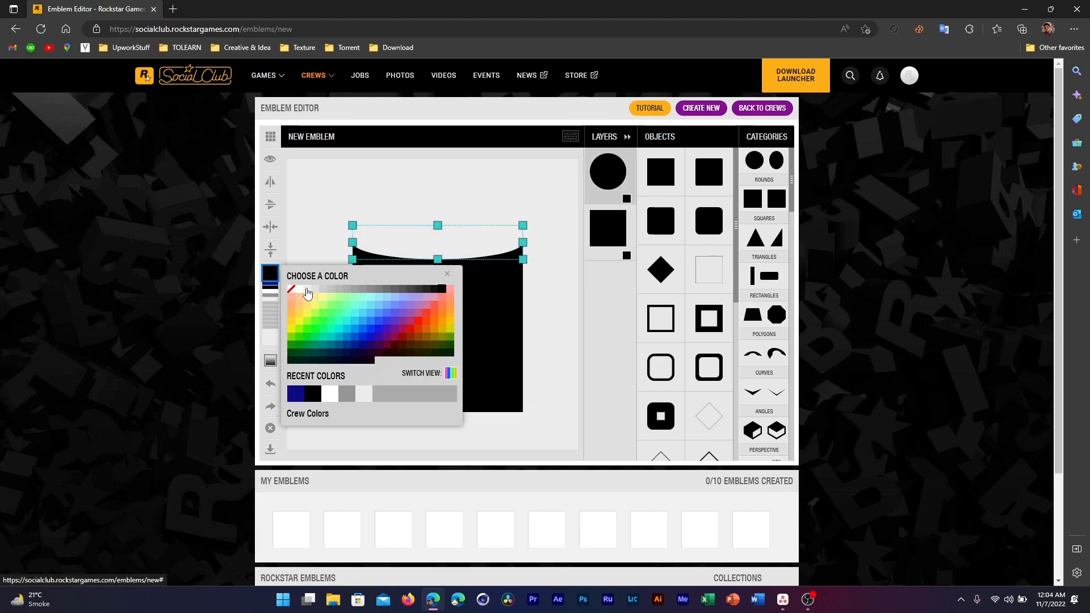
pyautogui.click(306, 291)
pyautogui.click(475, 196)
pyautogui.click(412, 296)
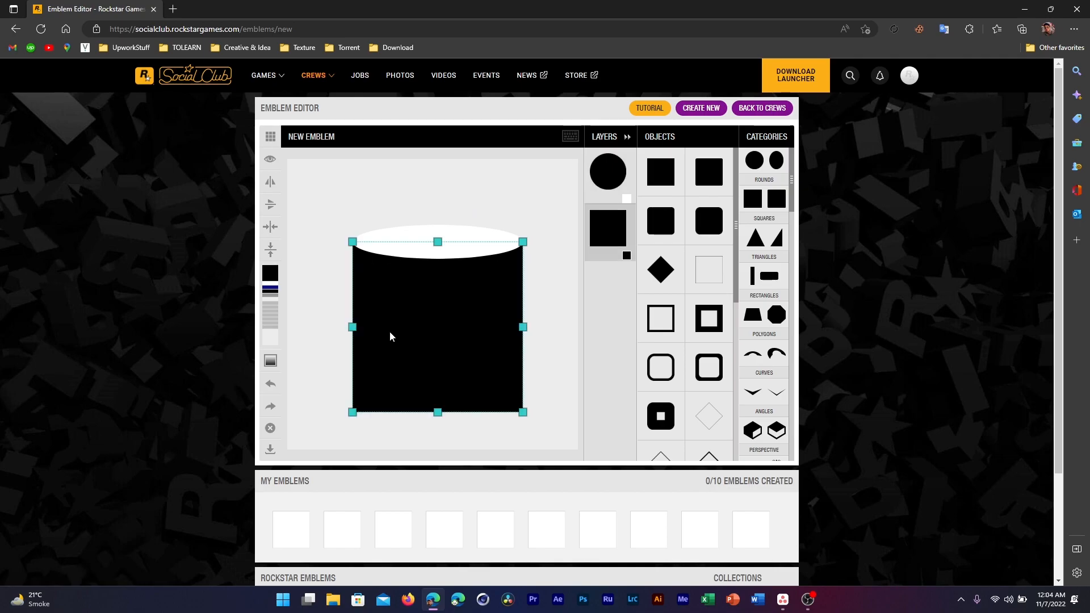
pyautogui.moveTo(438, 414); pyautogui.dragTo(438, 419)
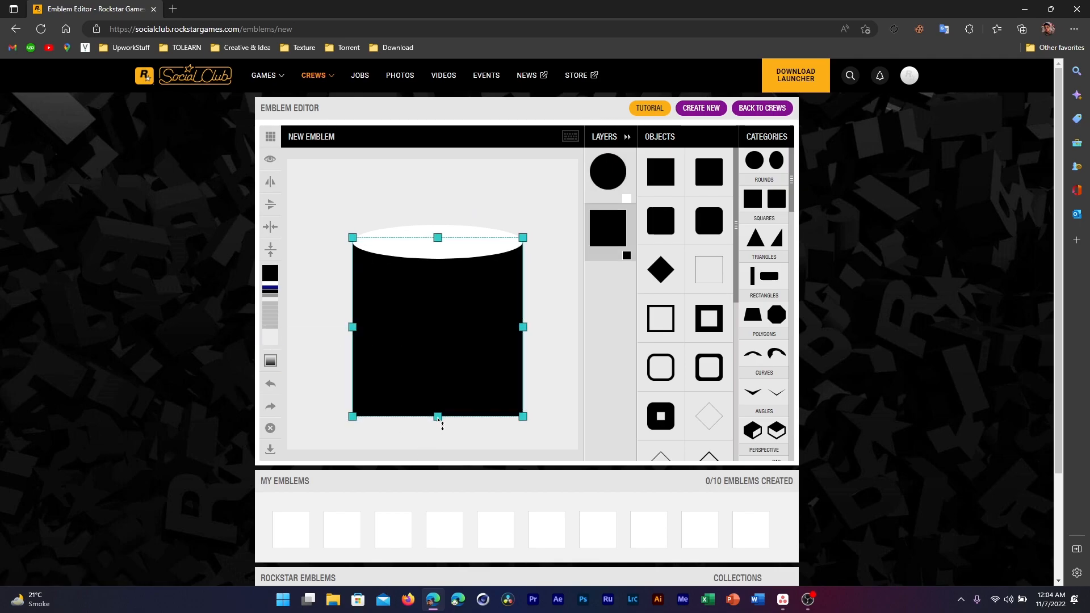
# Step: Duplicate the white ellipse, place the copy over the black square's bottom edge and flatten it to about half the height
pyautogui.moveTo(606, 200)
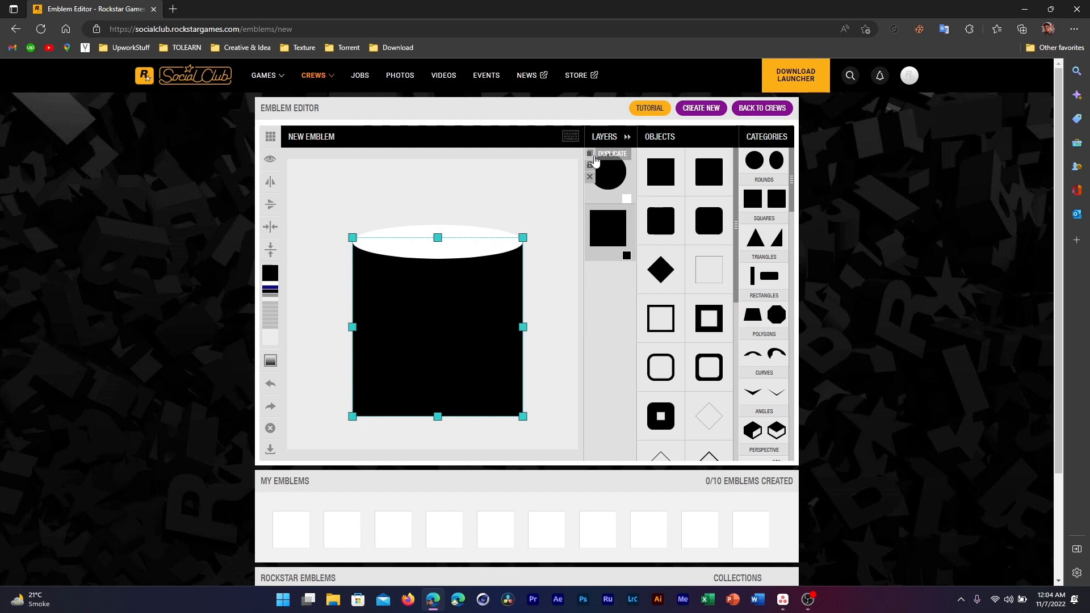
pyautogui.click(590, 153)
pyautogui.moveTo(444, 254); pyautogui.dragTo(444, 437)
pyautogui.click(572, 361)
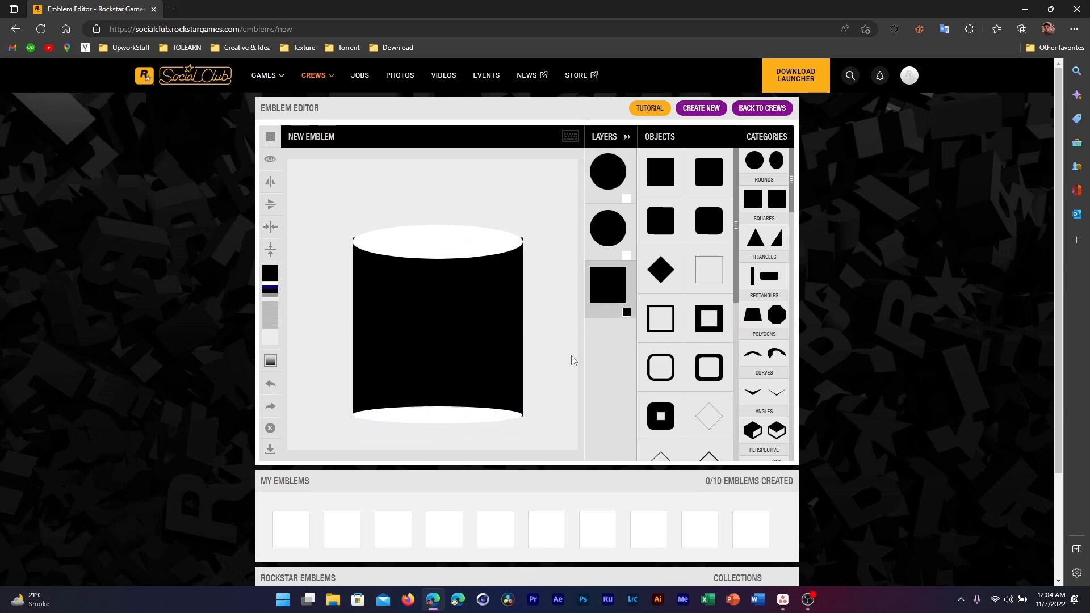
# Step: Shift the black square slightly down and narrow it so both ellipses extend a little past its sides
pyautogui.click(486, 316)
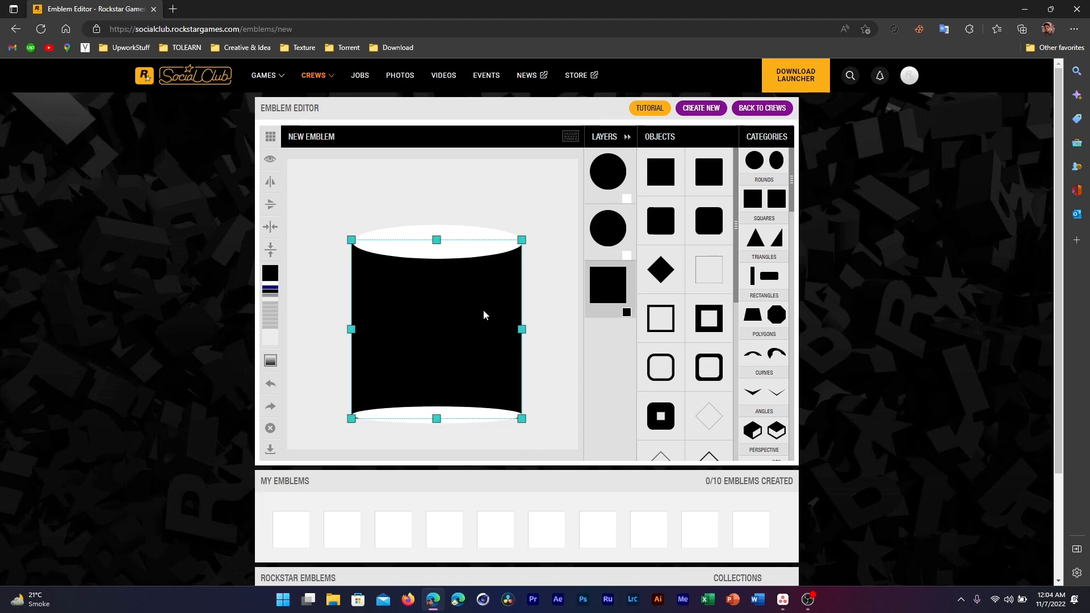
pyautogui.click(374, 191)
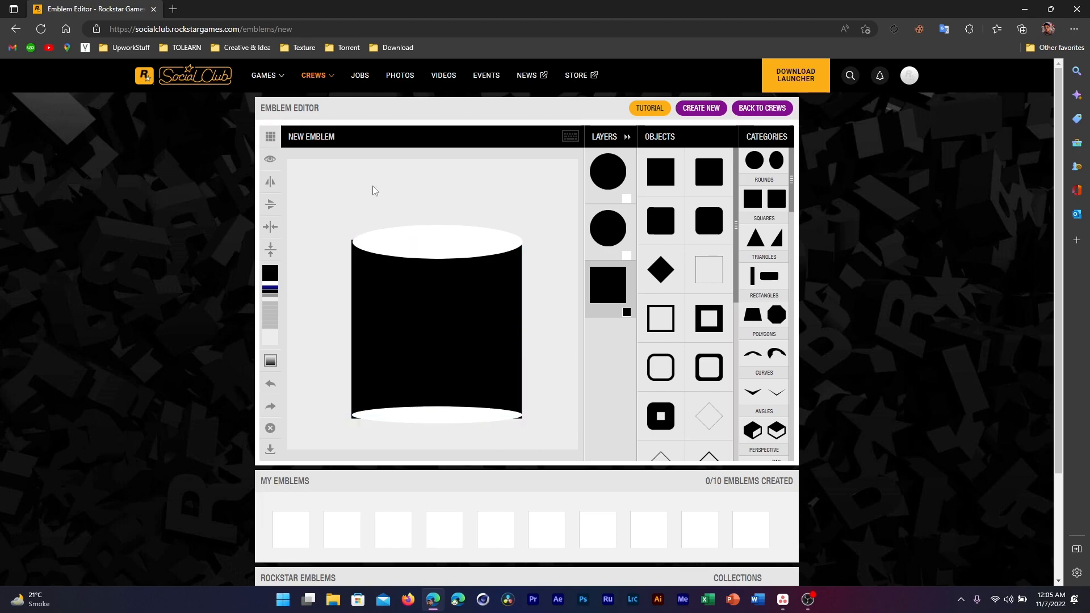
pyautogui.click(363, 346)
pyautogui.moveTo(354, 329); pyautogui.dragTo(361, 331)
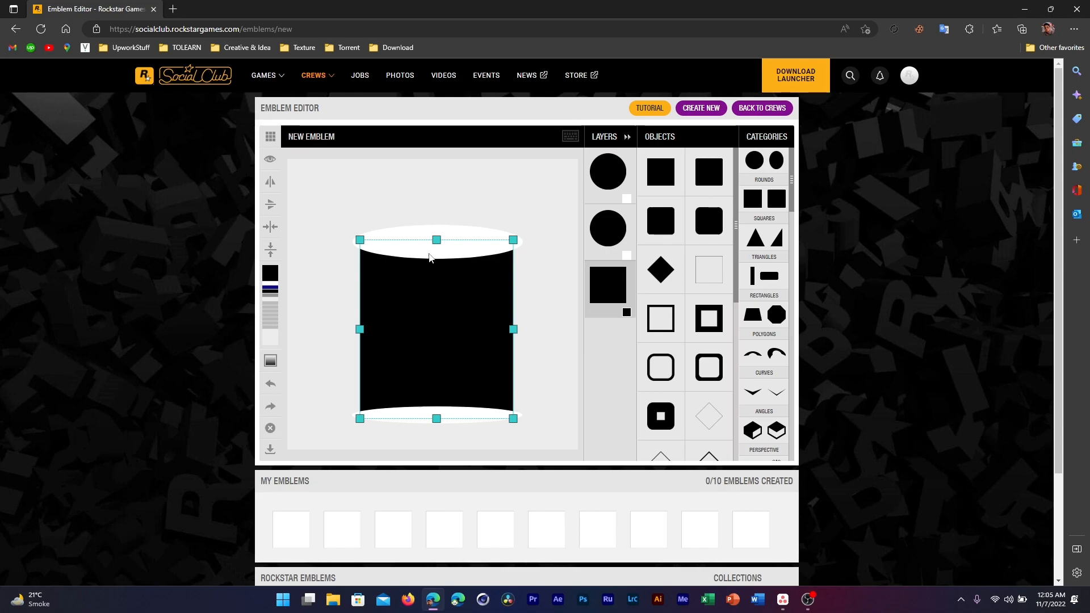
# Step: Recolor the upper ellipse and its lower copy with the recently used dark blue
pyautogui.click(433, 241)
pyautogui.click(271, 274)
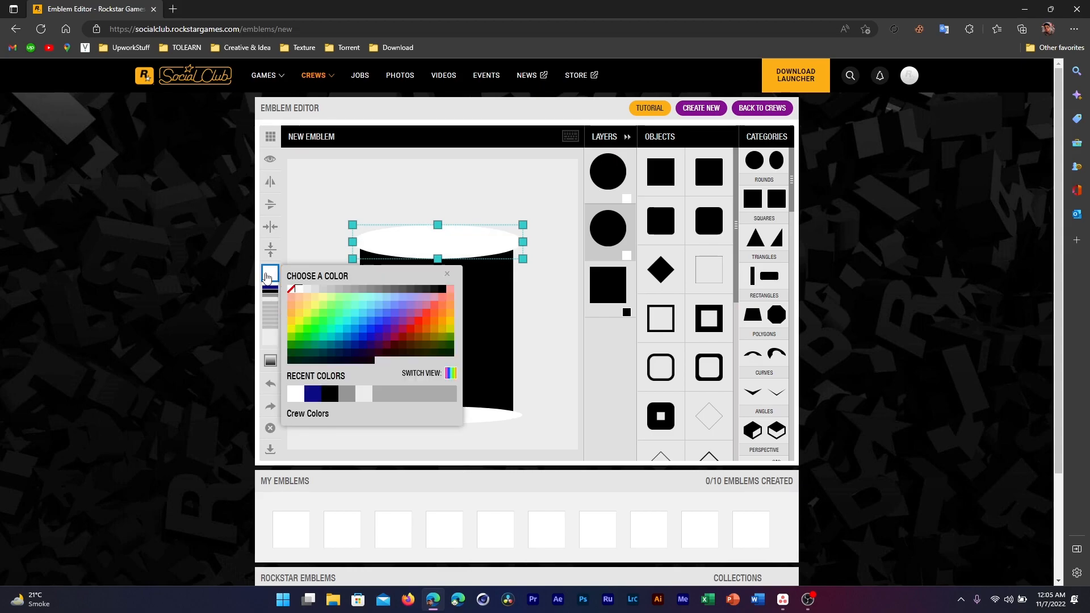
pyautogui.click(318, 392)
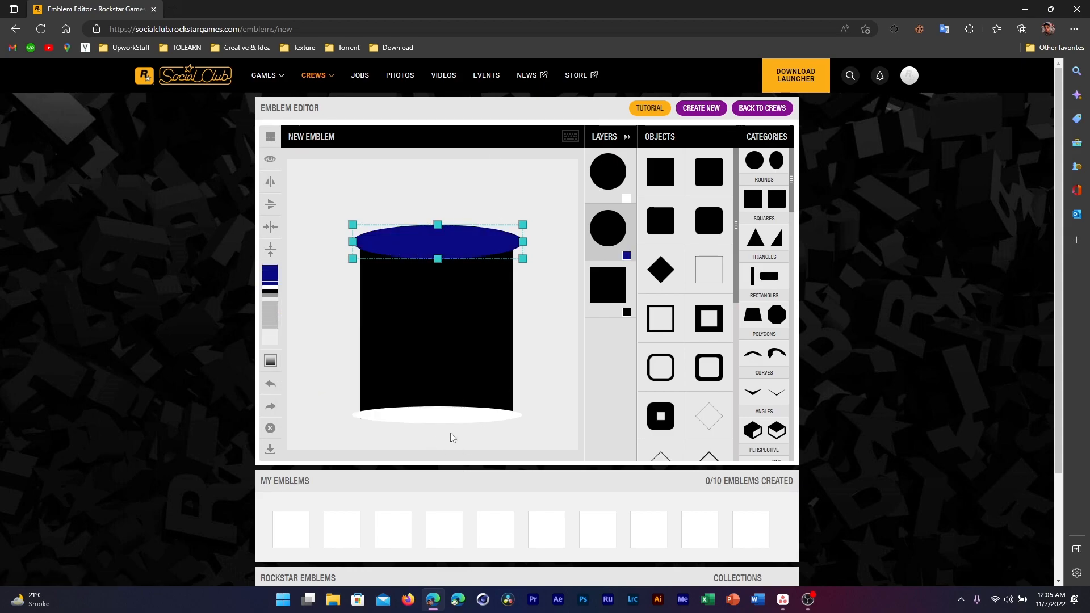
pyautogui.click(445, 417)
pyautogui.click(270, 275)
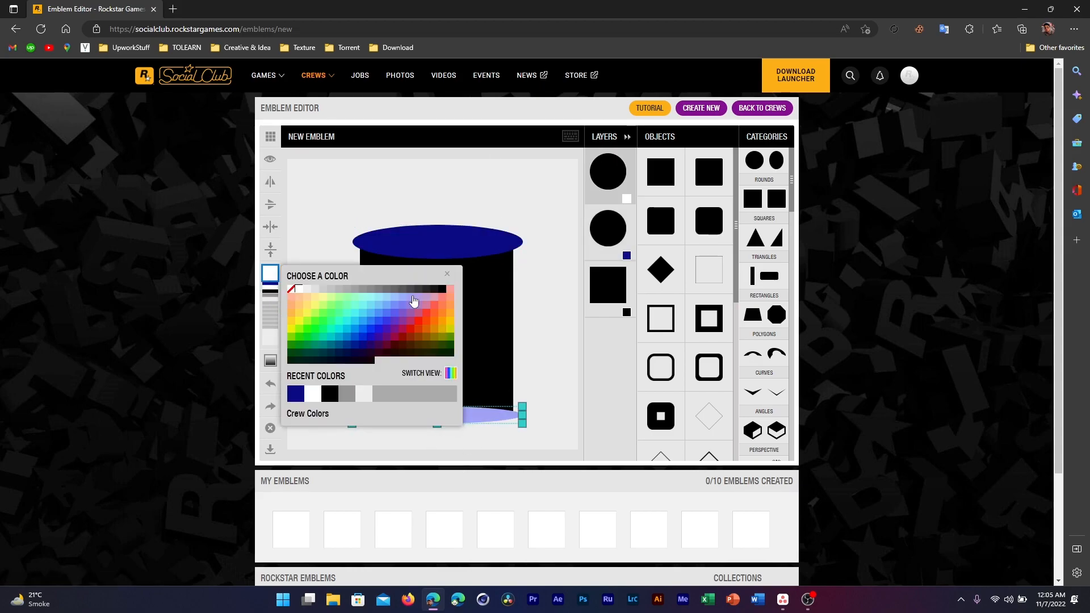
pyautogui.click(295, 394)
pyautogui.click(431, 182)
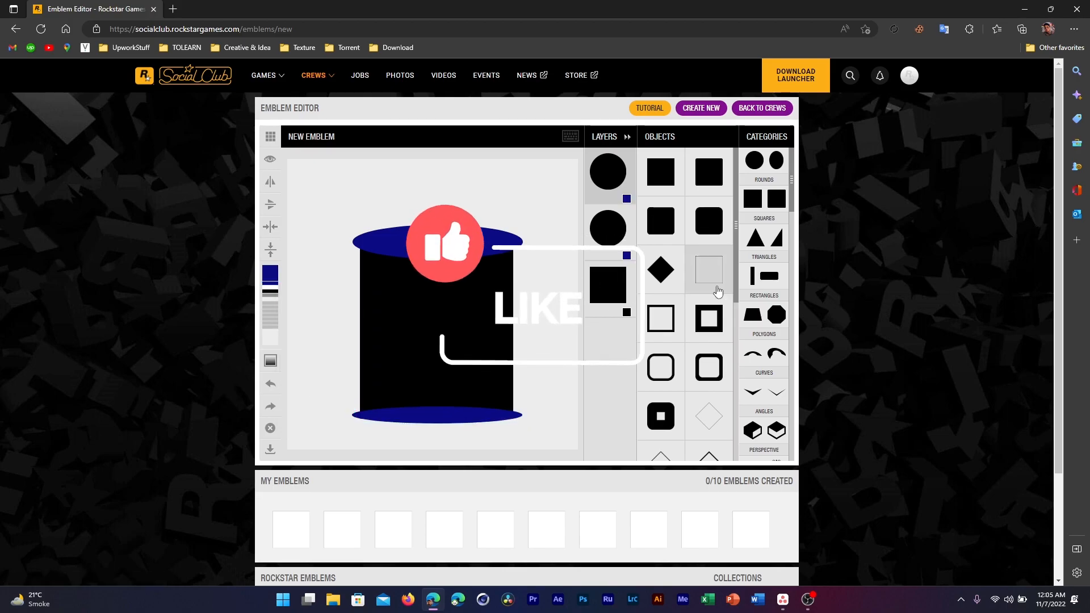